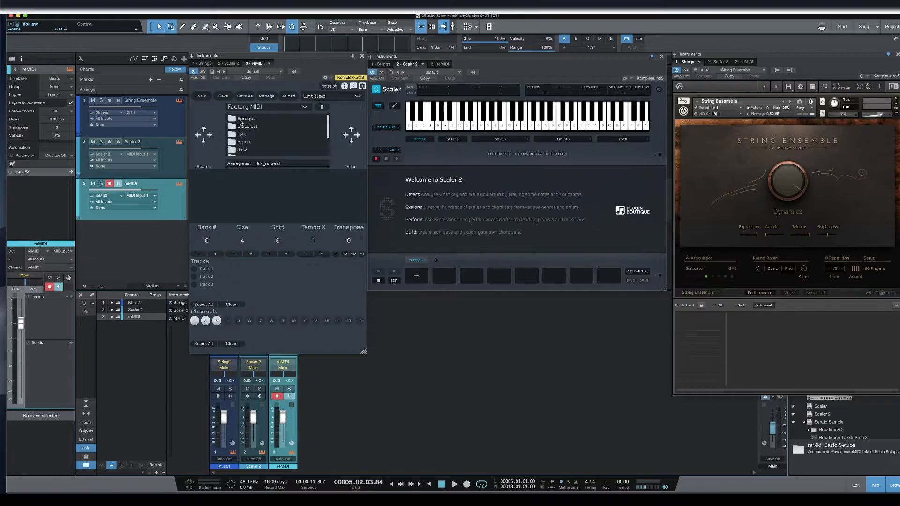
# - Scroll down and back up through reMIDI's Factory MIDI folder list
pyautogui.scroll(-3, 247, 143)
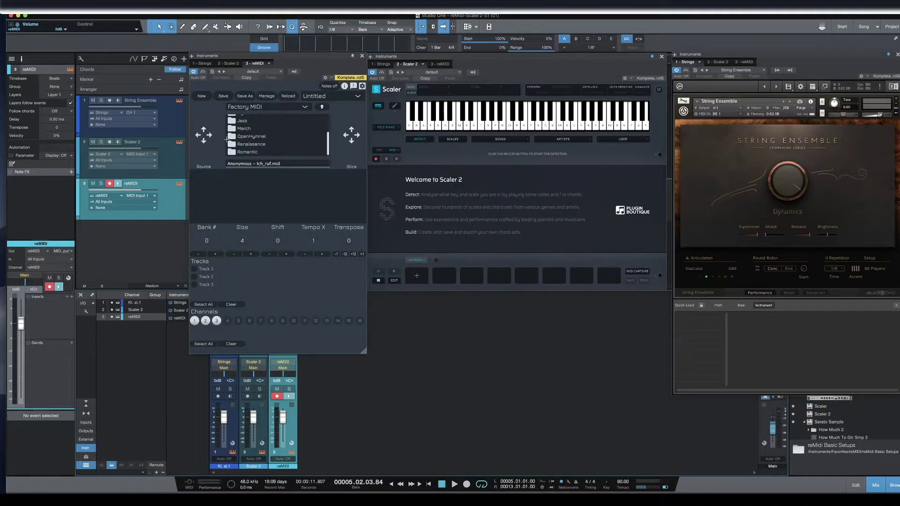
pyautogui.scroll(3, 226, 140)
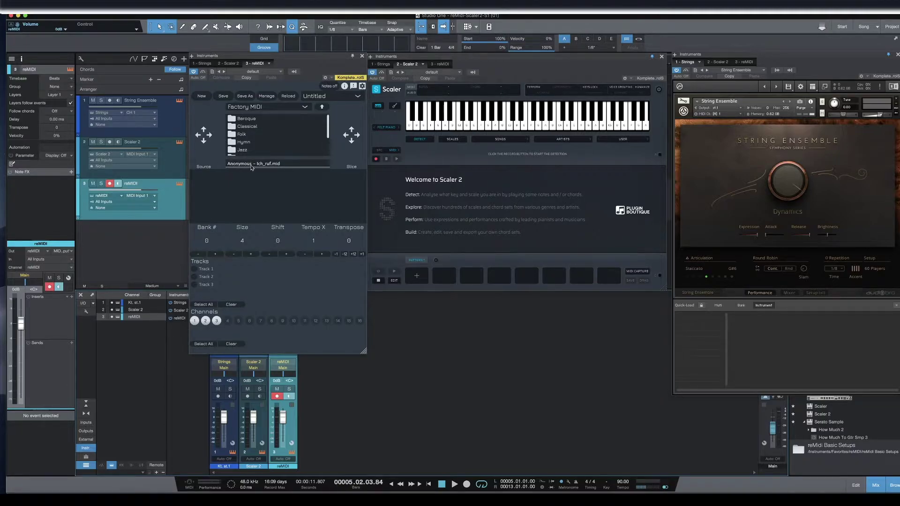
# - In reMIDI Settings, set Internal Sound to Off and Sum Channels to On
pyautogui.click(362, 87)
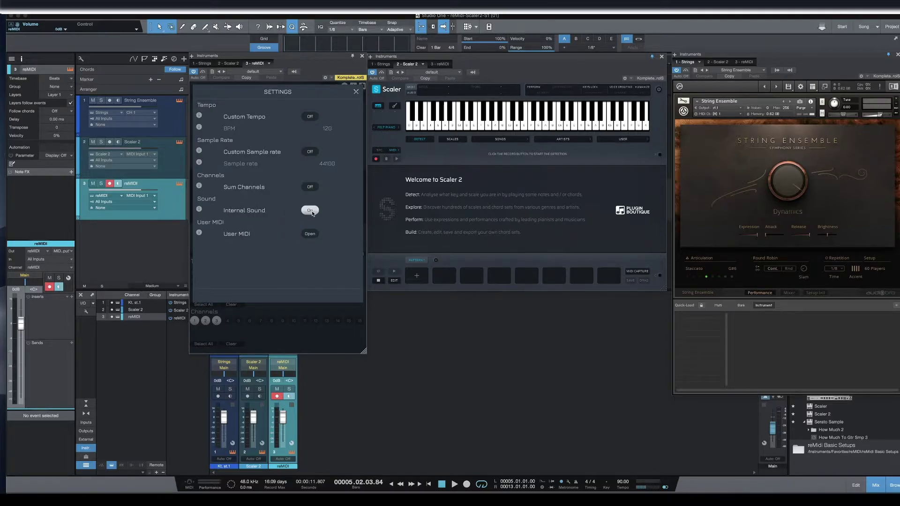
pyautogui.click(311, 212)
pyautogui.click(312, 189)
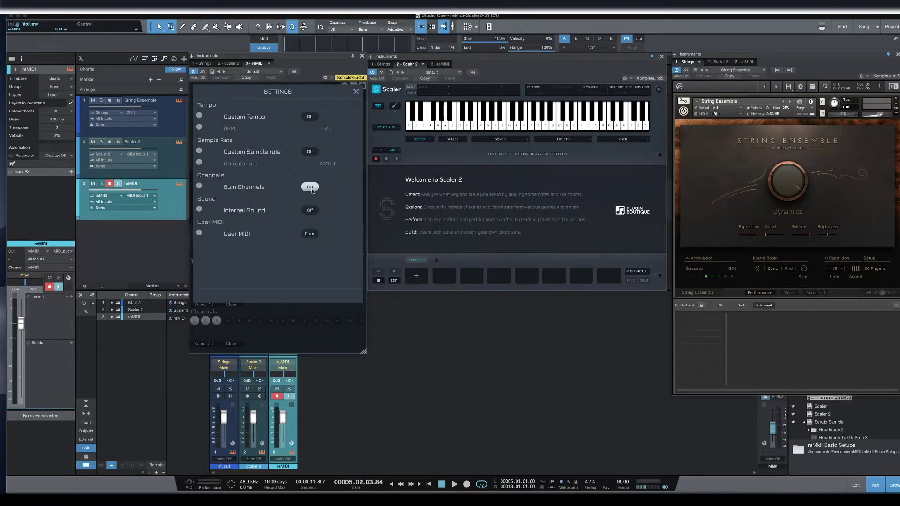
pyautogui.click(356, 92)
# - Load BachJS - 16title-hub.mid from the Baroque folder and recheck reMIDI's settings
pyautogui.doubleClick(233, 122)
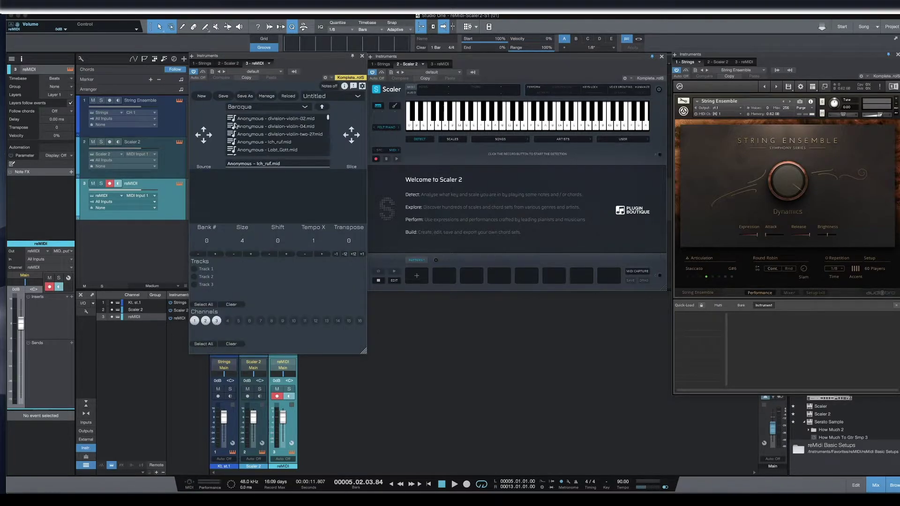
pyautogui.scroll(-5, 259, 141)
pyautogui.scroll(-4, 259, 141)
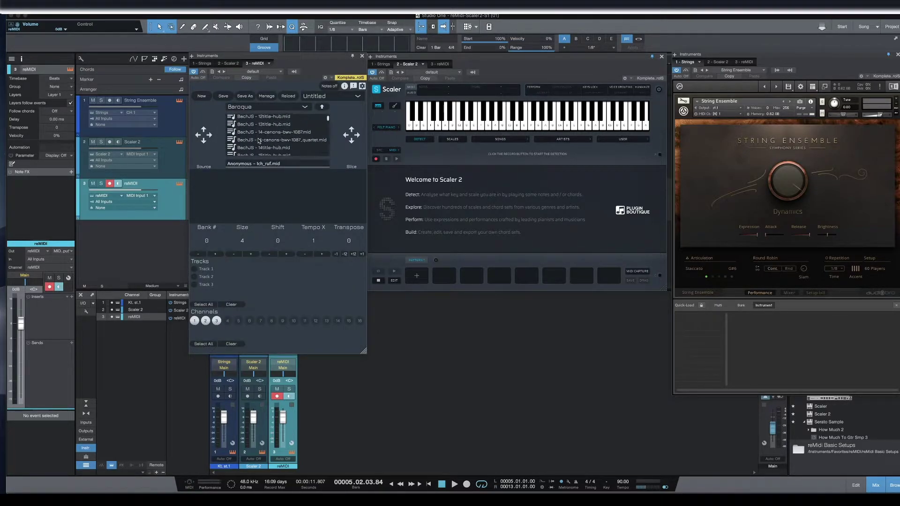
pyautogui.click(261, 136)
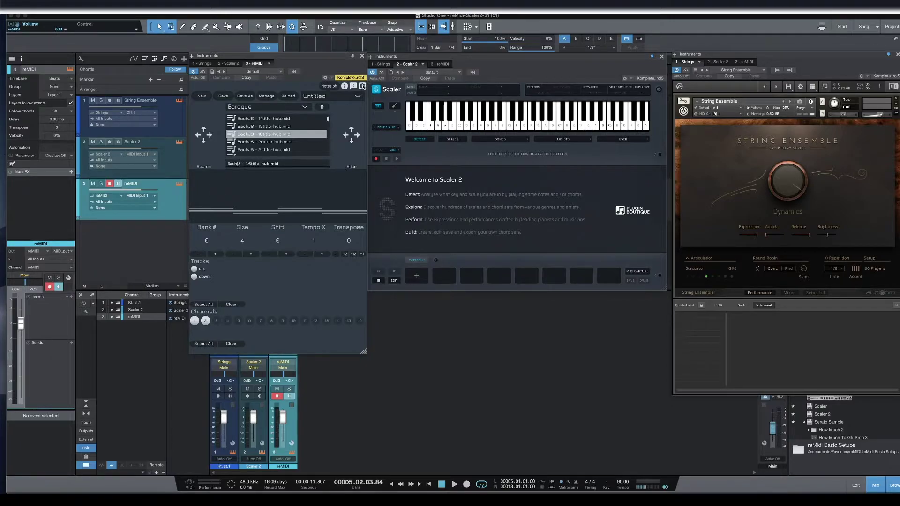
pyautogui.click(363, 86)
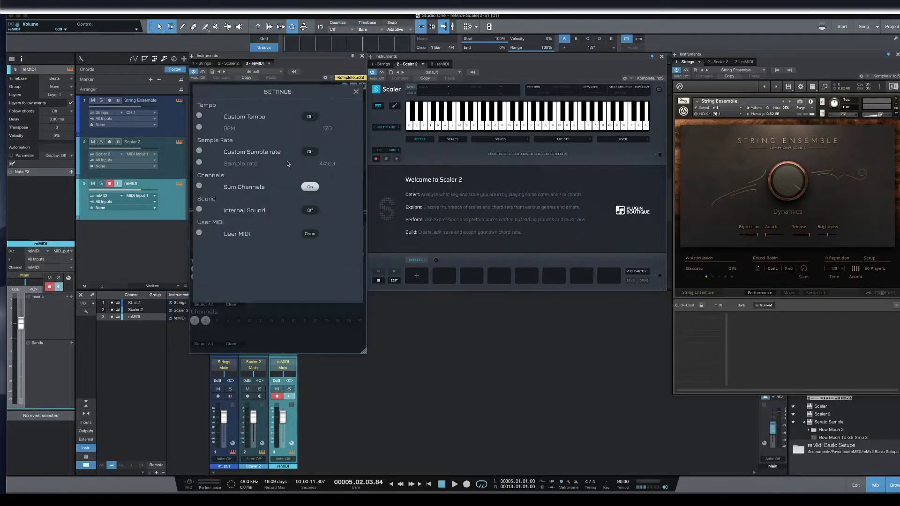
pyautogui.click(356, 92)
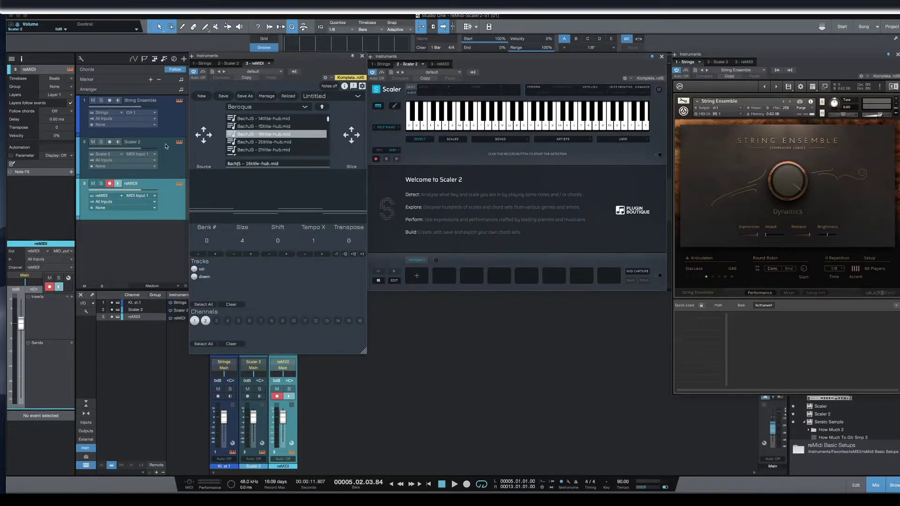
# - Set the Scaler 2 track's input to reMIDI and String Ensemble's input to Scaler 2 MIDIOutput1
pyautogui.click(172, 159)
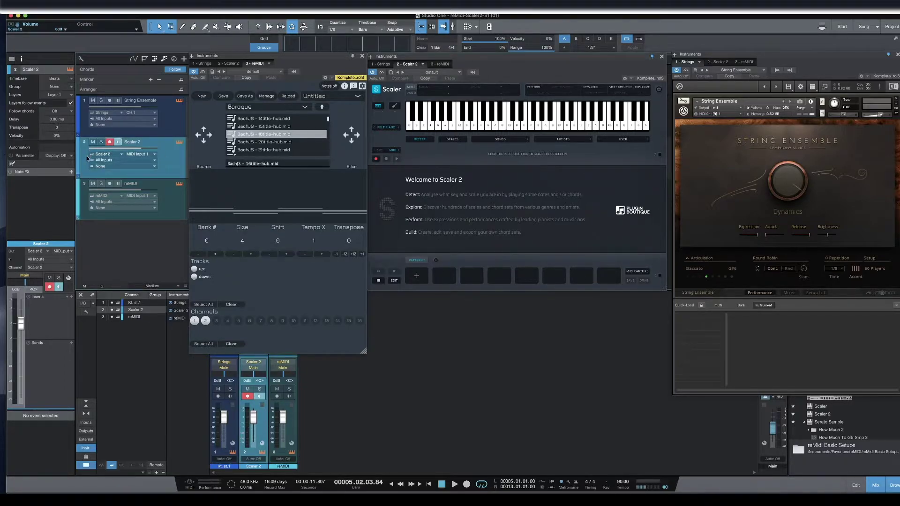
pyautogui.click(114, 161)
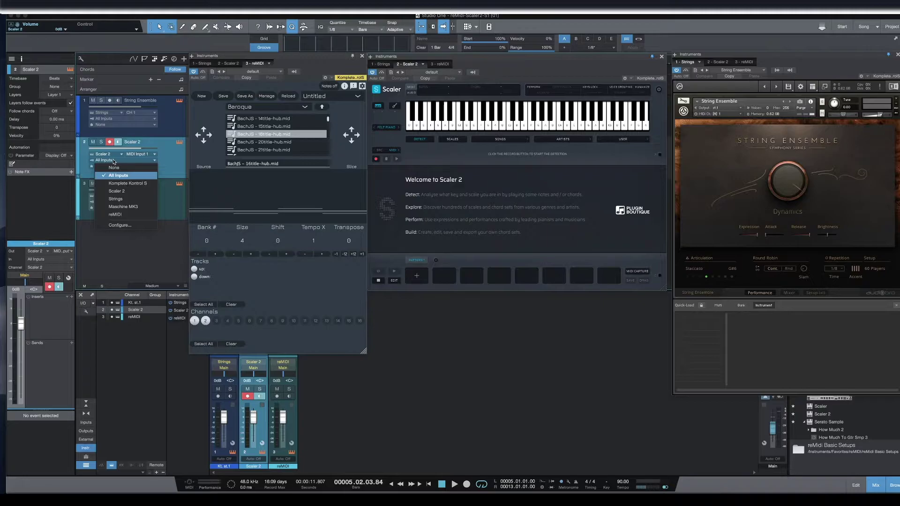
pyautogui.click(132, 217)
pyautogui.click(174, 119)
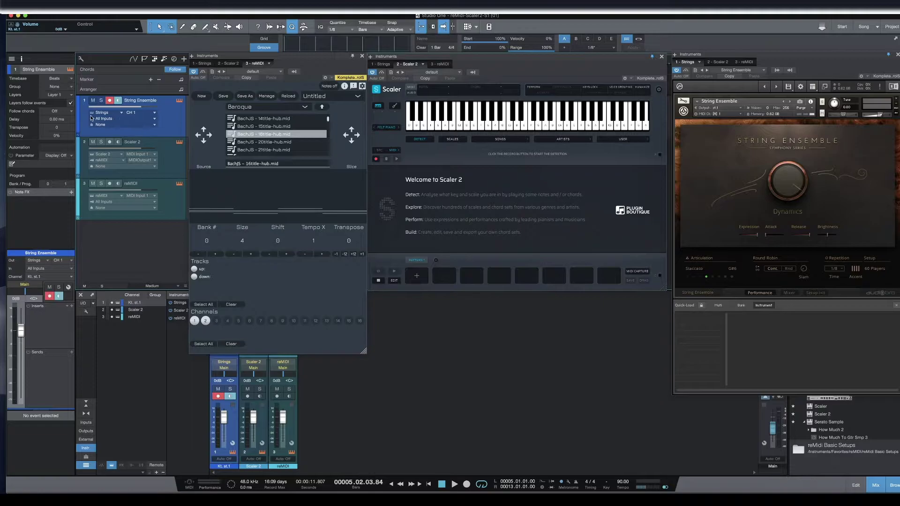
pyautogui.click(129, 118)
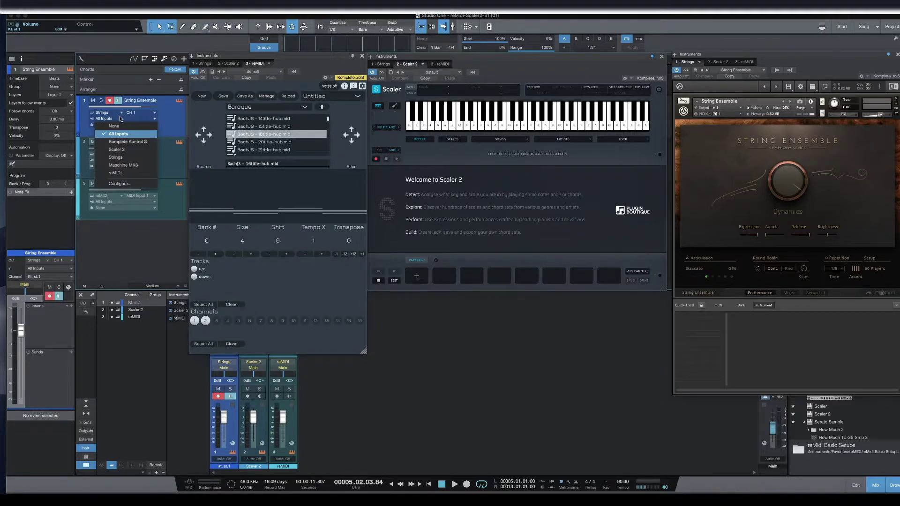
pyautogui.click(139, 149)
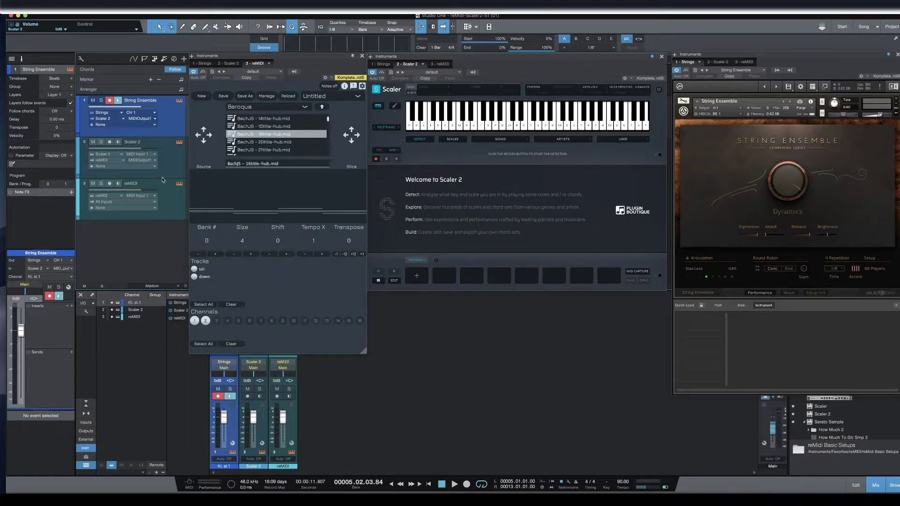
# - Re-arm the reMIDI, Scaler 2 and String Ensemble tracks and enable monitoring on Scaler 2
pyautogui.click(174, 204)
pyautogui.click(171, 160)
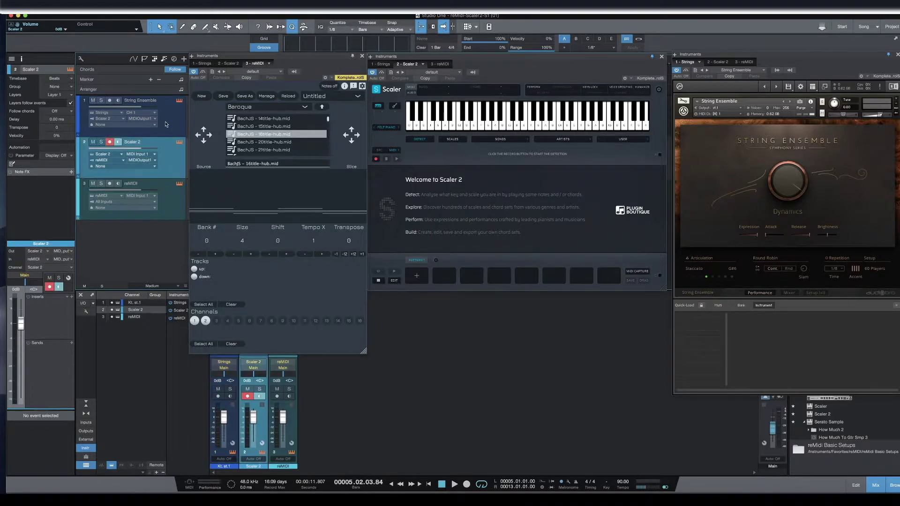
pyautogui.click(174, 123)
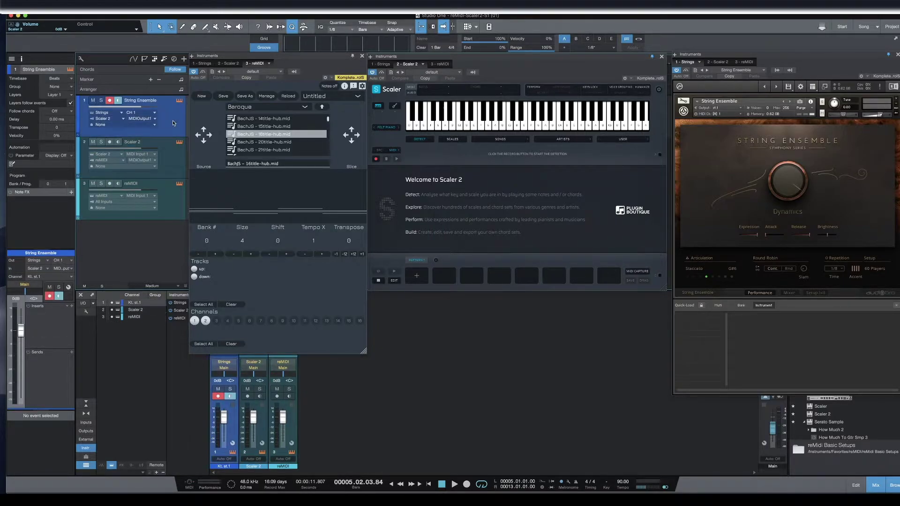
pyautogui.click(173, 160)
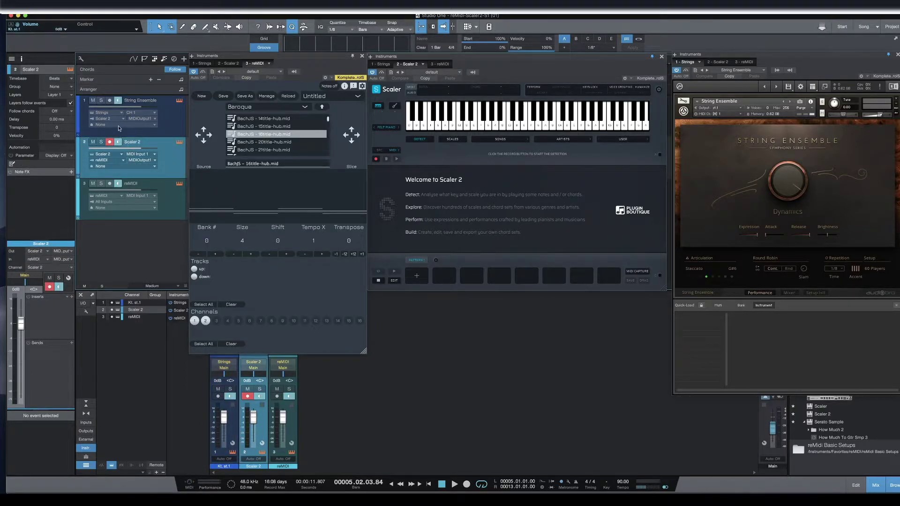
pyautogui.click(152, 192)
pyautogui.click(117, 141)
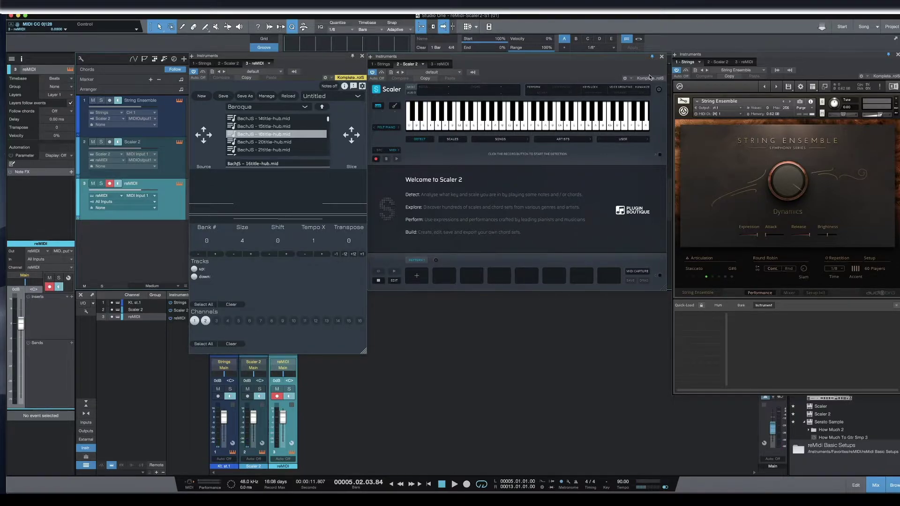
# - Turn Scaler's Felt Piano sound off, then choose Staccato Strings under Orchestra
pyautogui.click(377, 107)
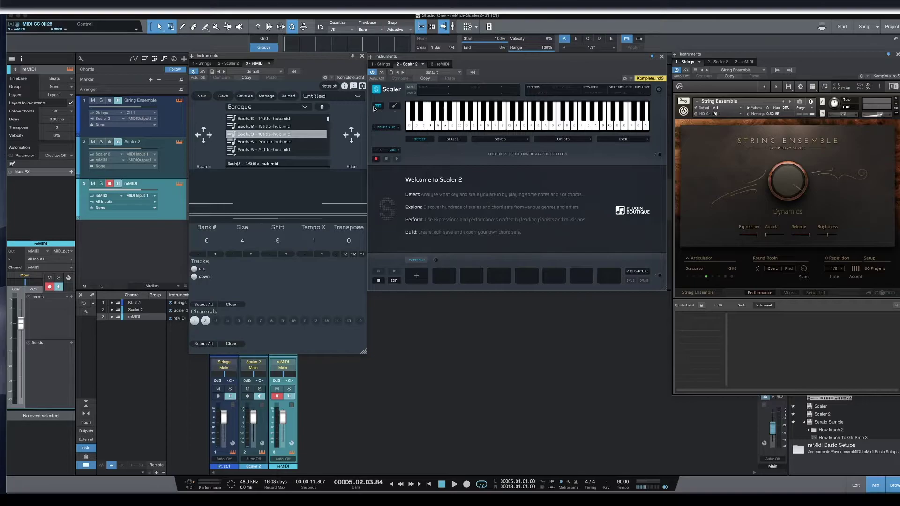
pyautogui.click(387, 128)
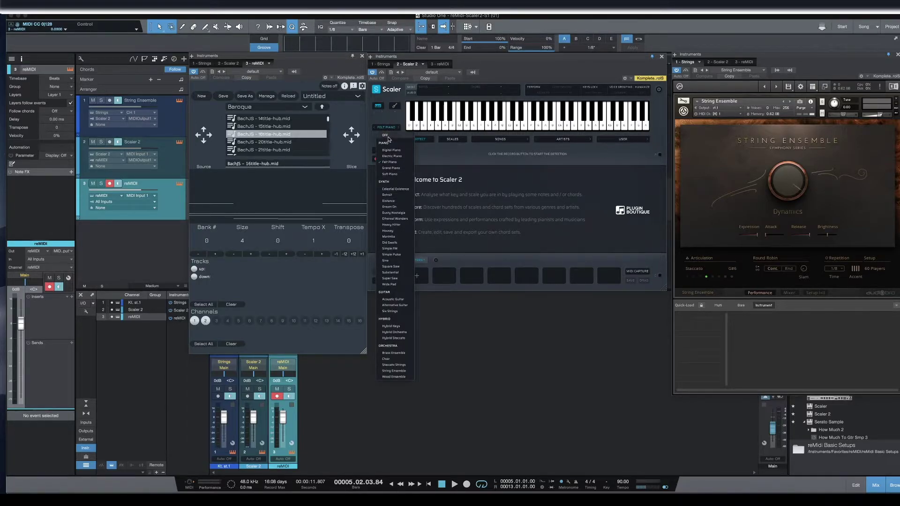
pyautogui.click(385, 136)
pyautogui.click(391, 129)
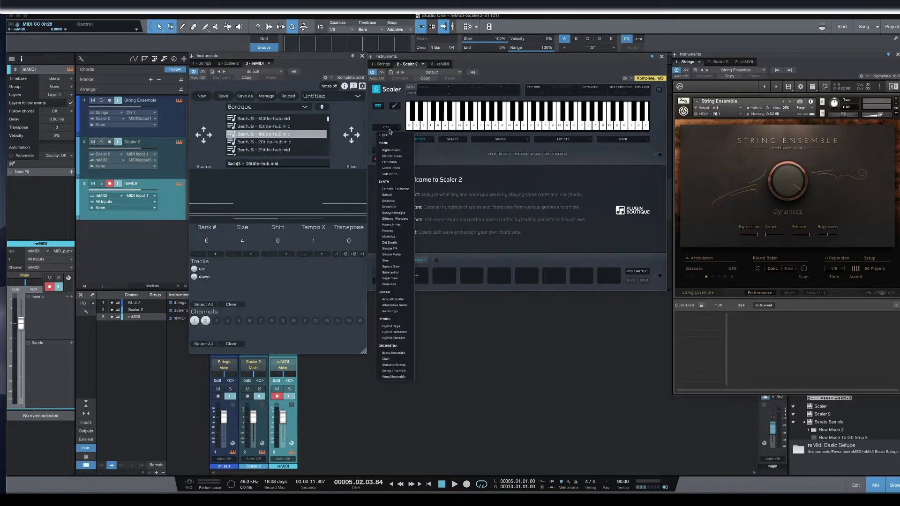
pyautogui.click(392, 366)
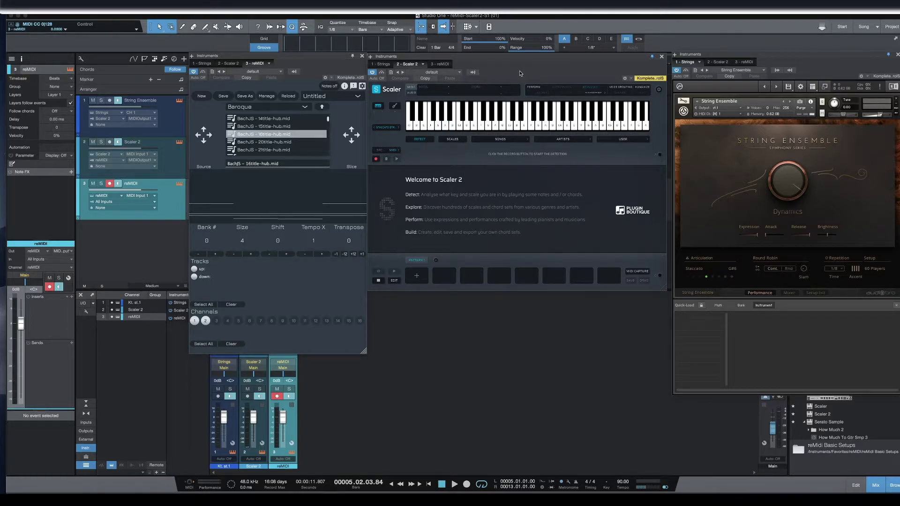
# - Try Major, Minor, Dorian and Phrygian in Scaler's Scales list, settling on C Lydian
pyautogui.click(452, 141)
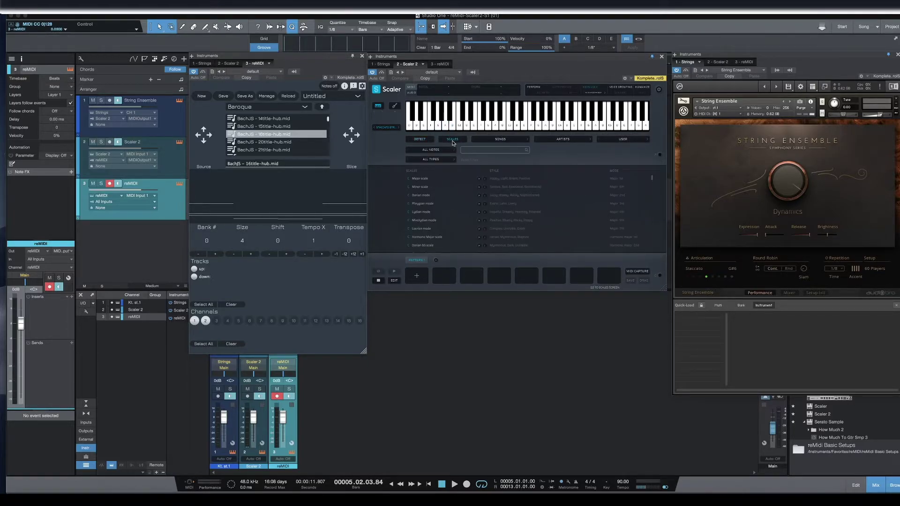
pyautogui.click(420, 179)
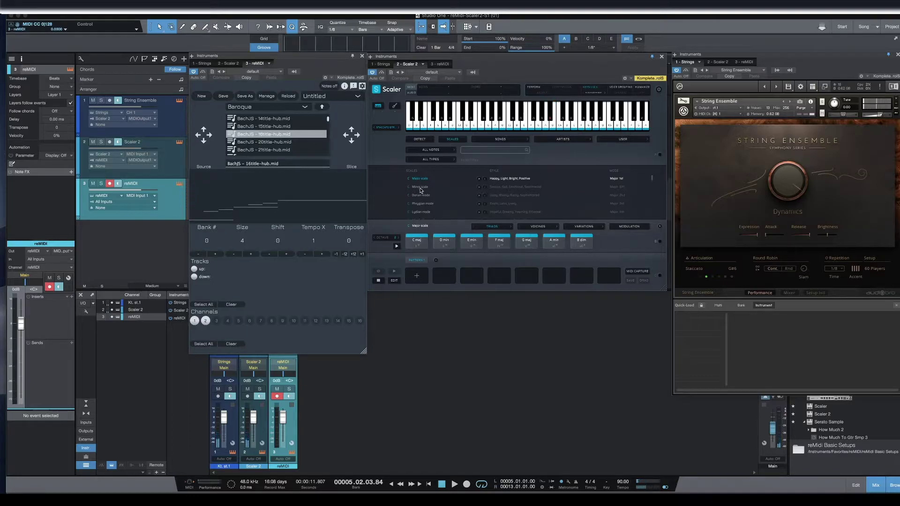
pyautogui.click(422, 188)
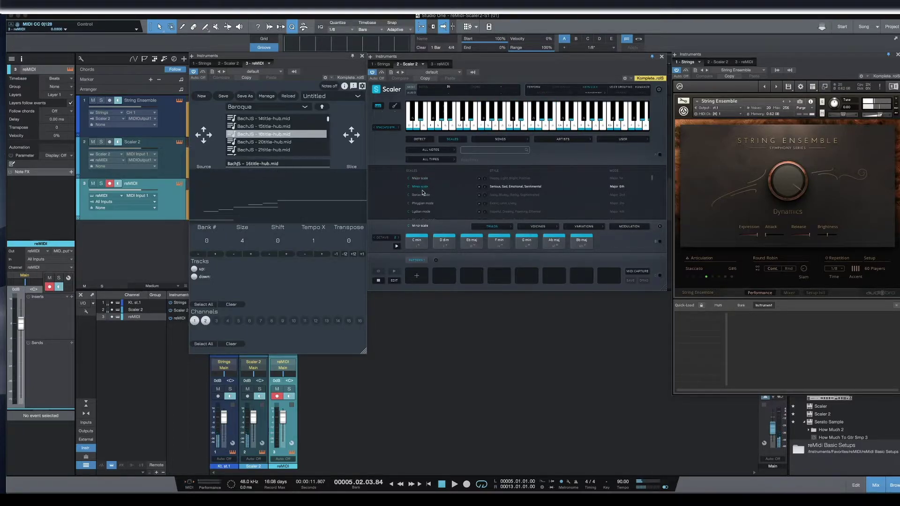
pyautogui.click(425, 195)
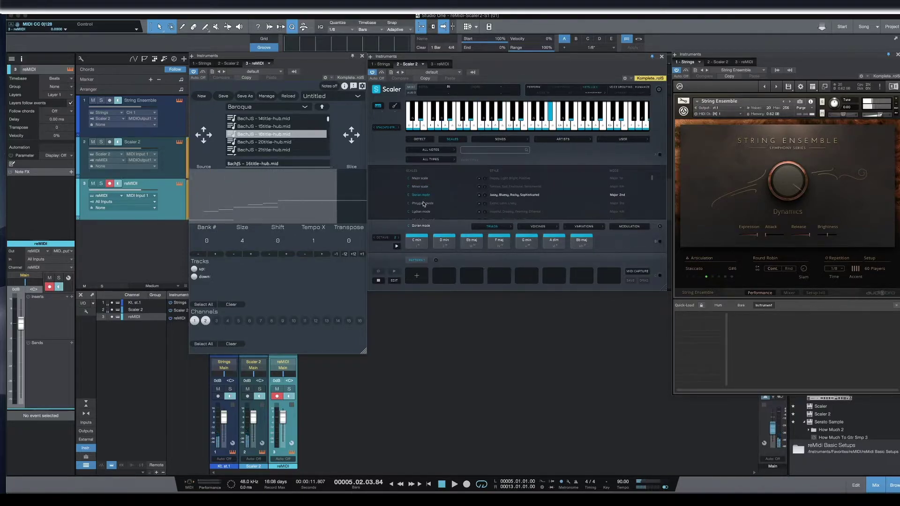
pyautogui.click(424, 204)
pyautogui.click(430, 212)
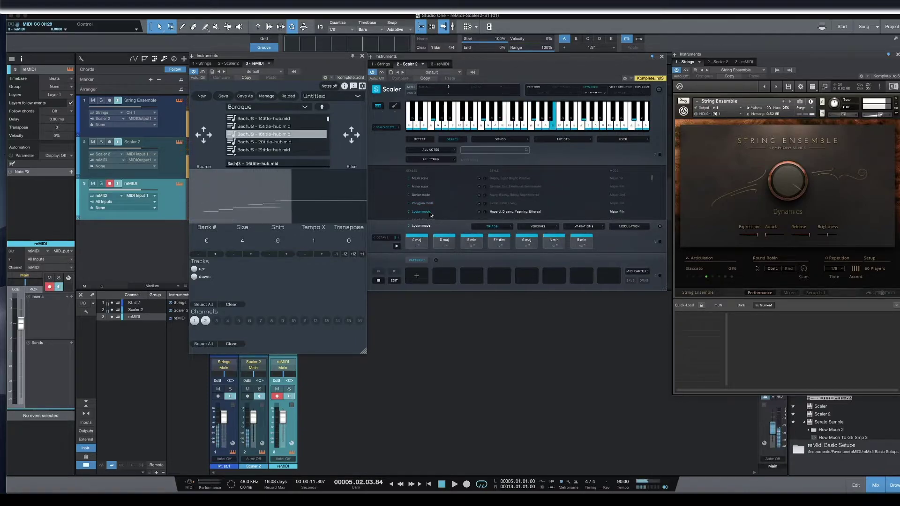
pyautogui.scroll(-1, 435, 207)
pyautogui.scroll(1, 436, 206)
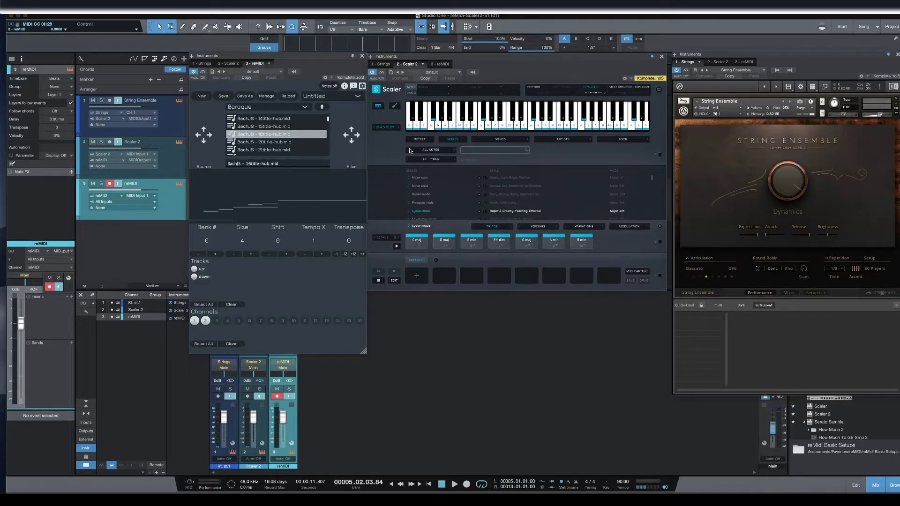
# - Filter Scaler's scales to root note G, choose G Lydian, and preview the B min chord
pyautogui.click(427, 152)
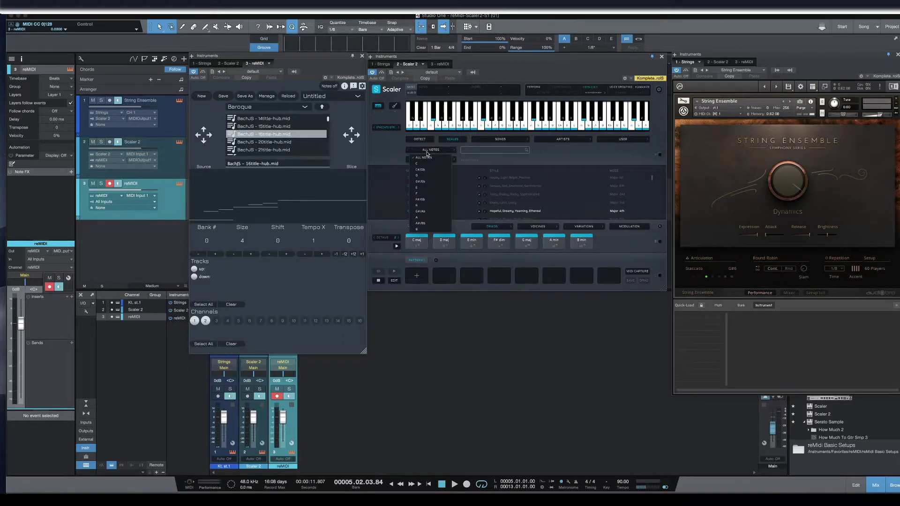
pyautogui.click(421, 208)
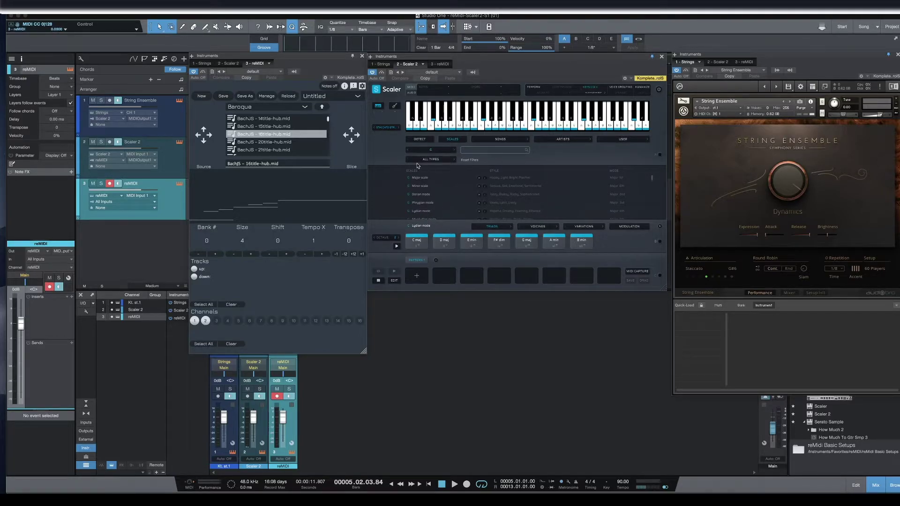
pyautogui.click(430, 213)
pyautogui.click(472, 240)
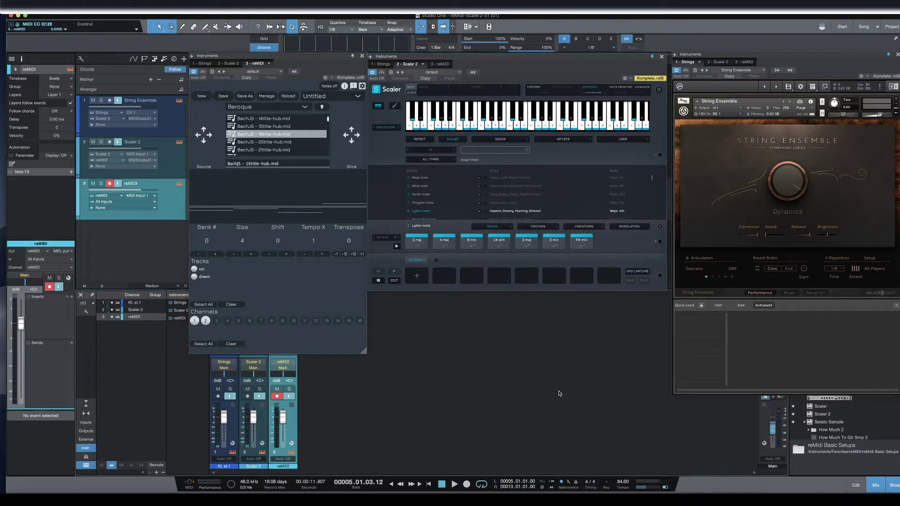
# - Close the plugin windows, end the loop at bar 9, and record onto the reMIDI track
pyautogui.click(662, 56)
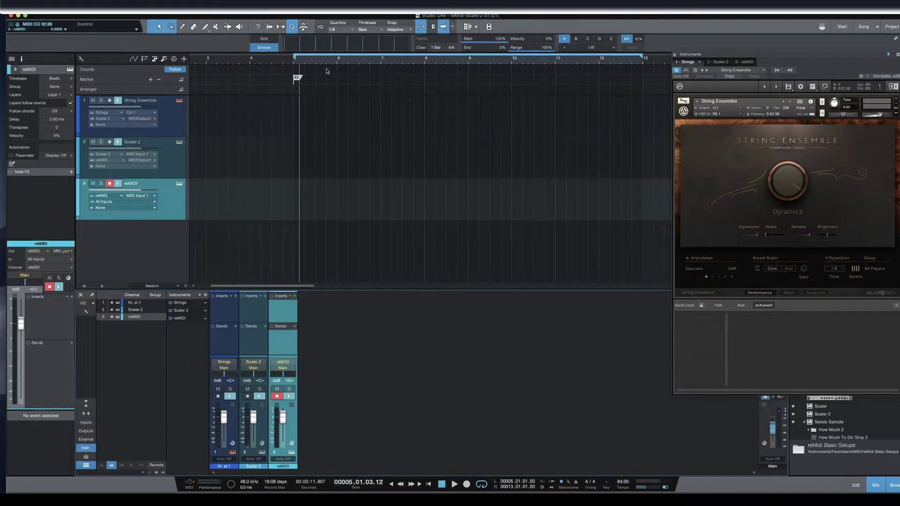
pyautogui.press('space')
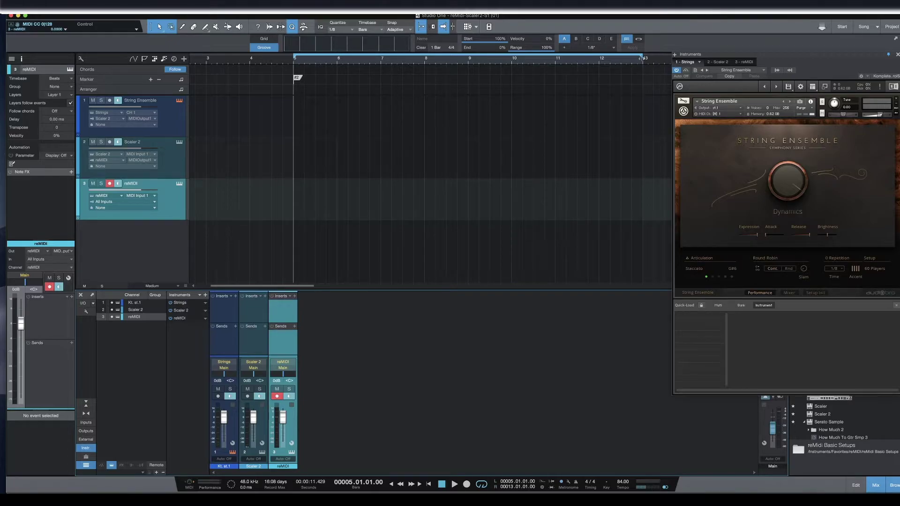
pyautogui.moveTo(641, 58); pyautogui.dragTo(469, 69)
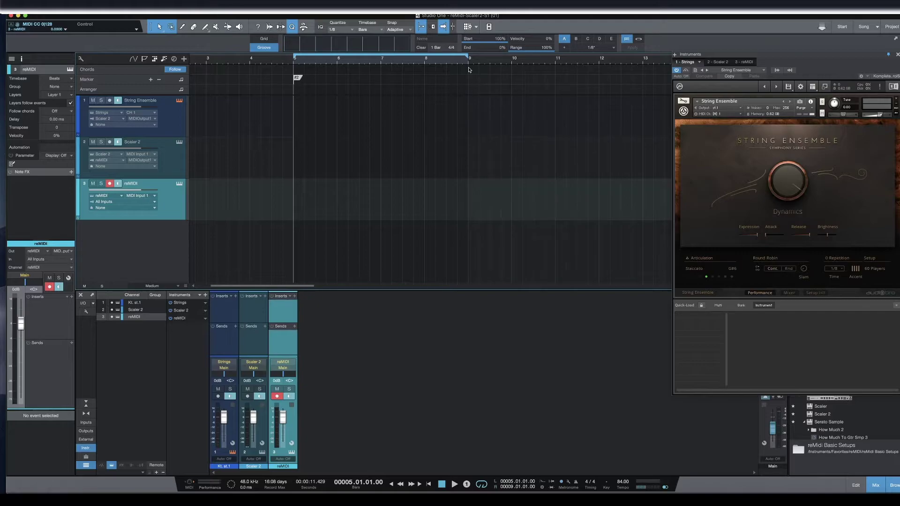
pyautogui.press('KP_Multiply')
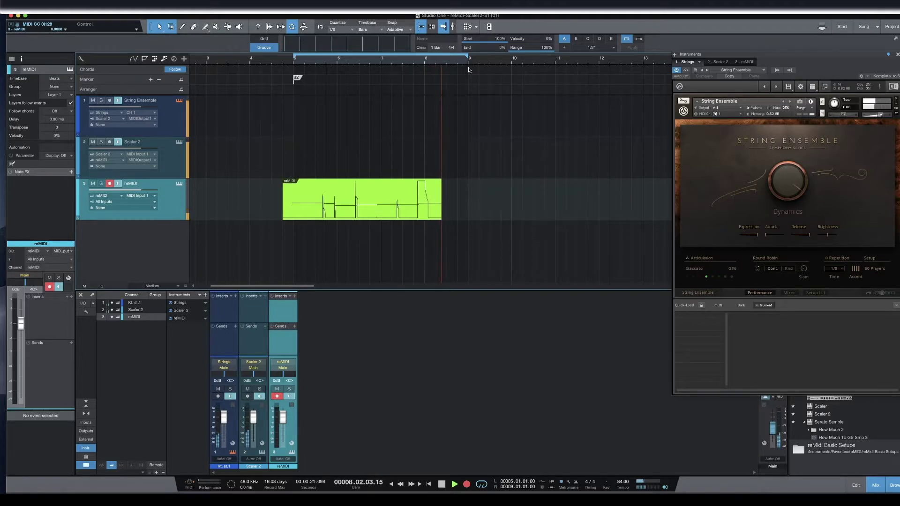
# - Stop recording, then select all notes in the reMIDI part and quantize them
pyautogui.press('space')
pyautogui.doubleClick(321, 167)
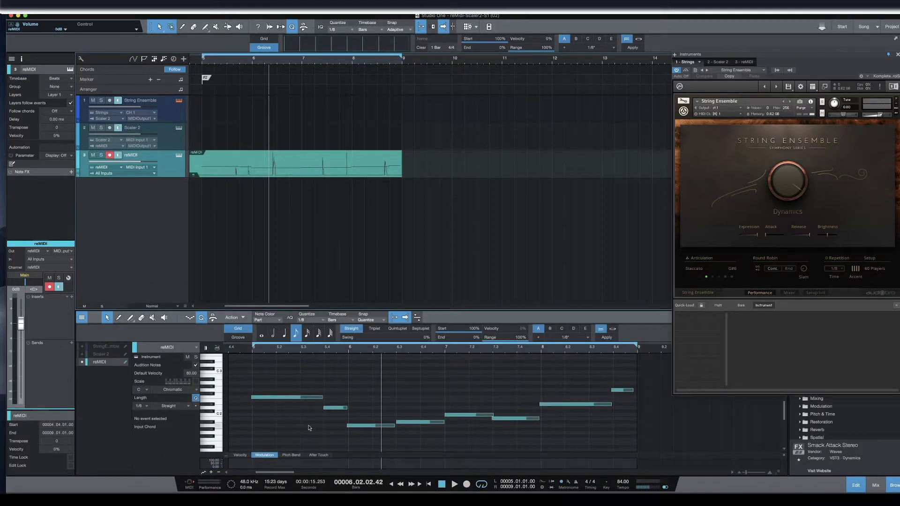
pyautogui.moveTo(251, 381); pyautogui.dragTo(610, 458)
pyautogui.click(610, 340)
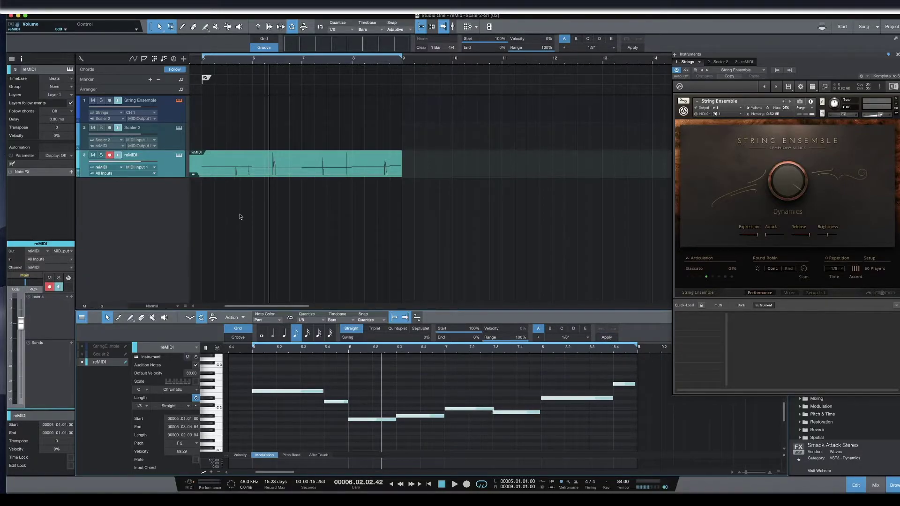
# - Play the quantized reMIDI part back from bar 5
pyautogui.press('space')
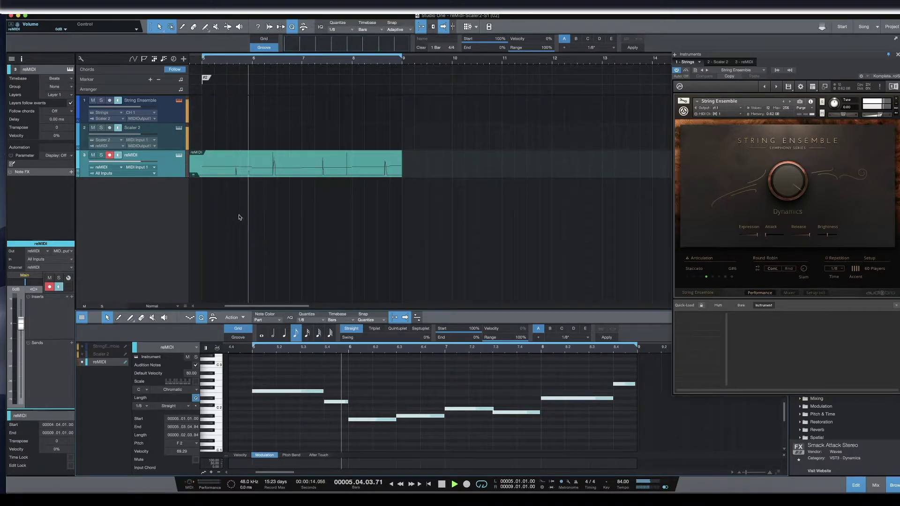
pyautogui.click(203, 60)
pyautogui.press('space')
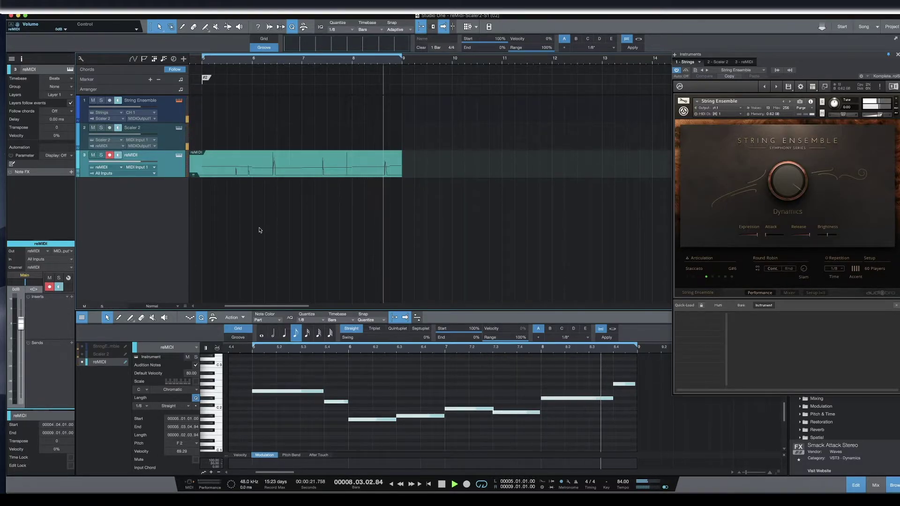
pyautogui.press('space')
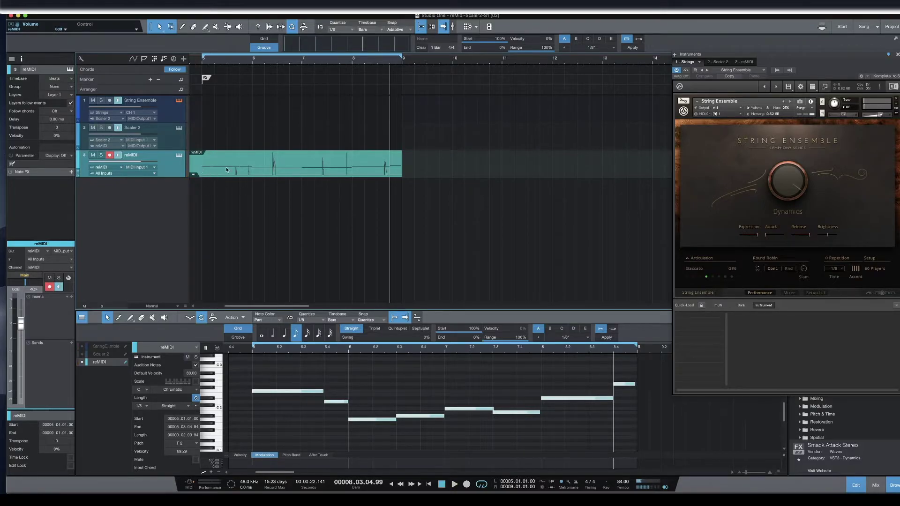
pyautogui.click(178, 129)
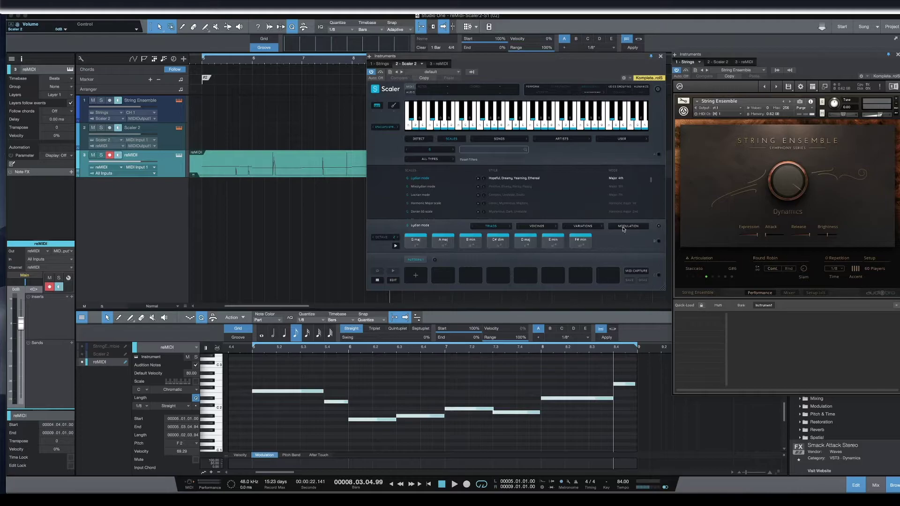
# - Start Scaler's MIDI Capture, play the reMIDI part from bar 5, then stop the capture
pyautogui.click(633, 271)
pyautogui.press('space')
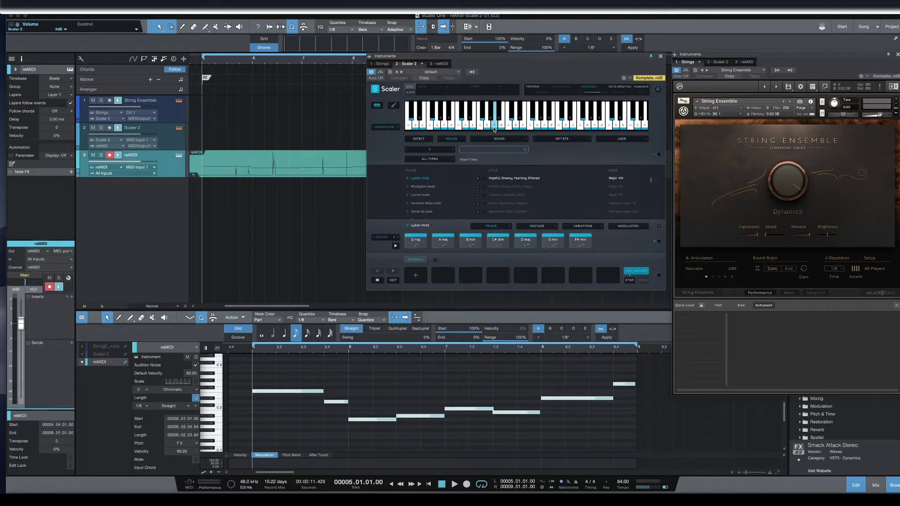
pyautogui.press('space')
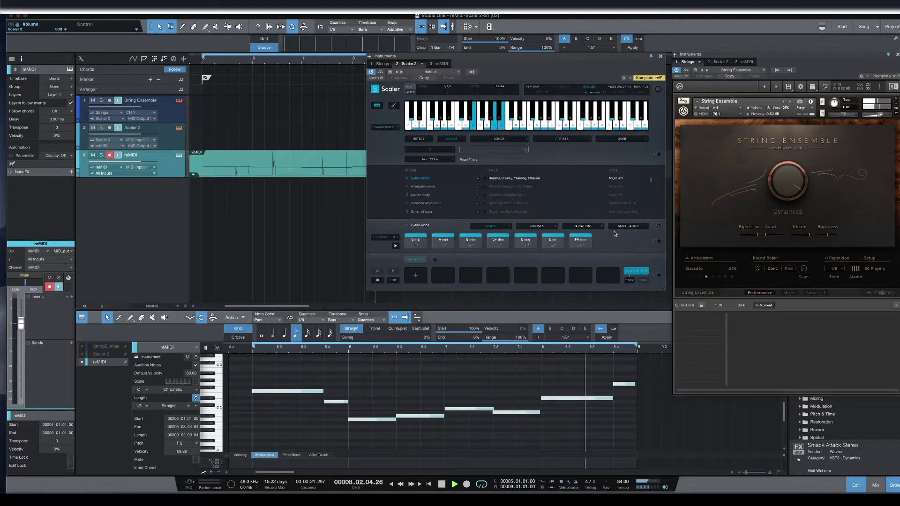
pyautogui.click(630, 281)
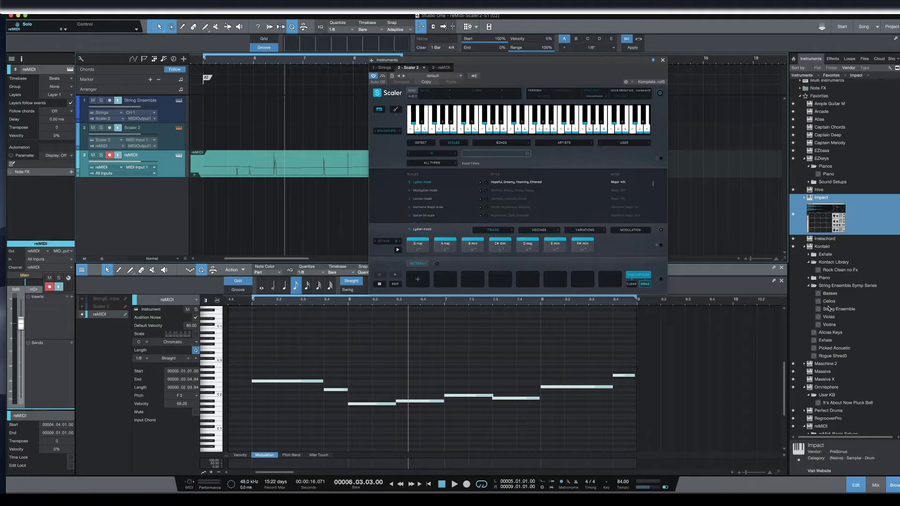
# - Add a String Ensemble Kontakt track and drop Scaler's captured MIDI onto track 4 at bar 5
pyautogui.moveTo(828, 309); pyautogui.dragTo(202, 195)
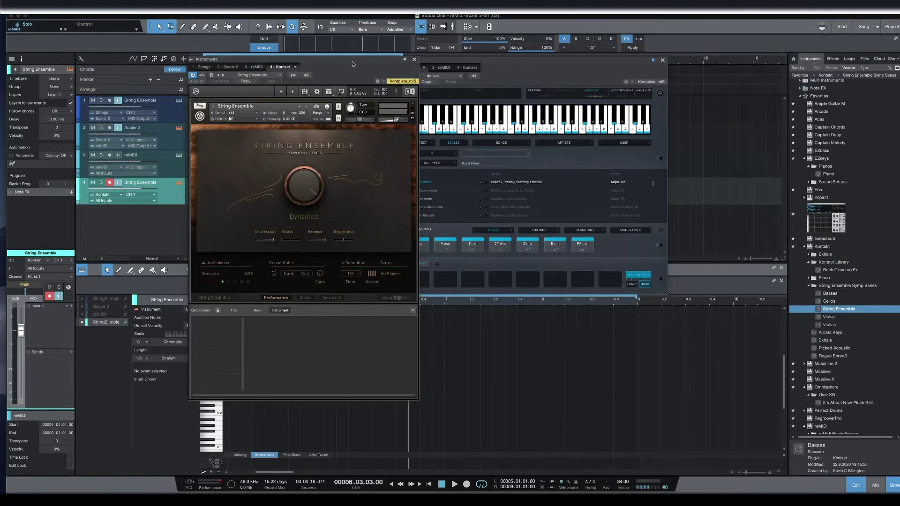
pyautogui.moveTo(352, 64); pyautogui.dragTo(832, 57)
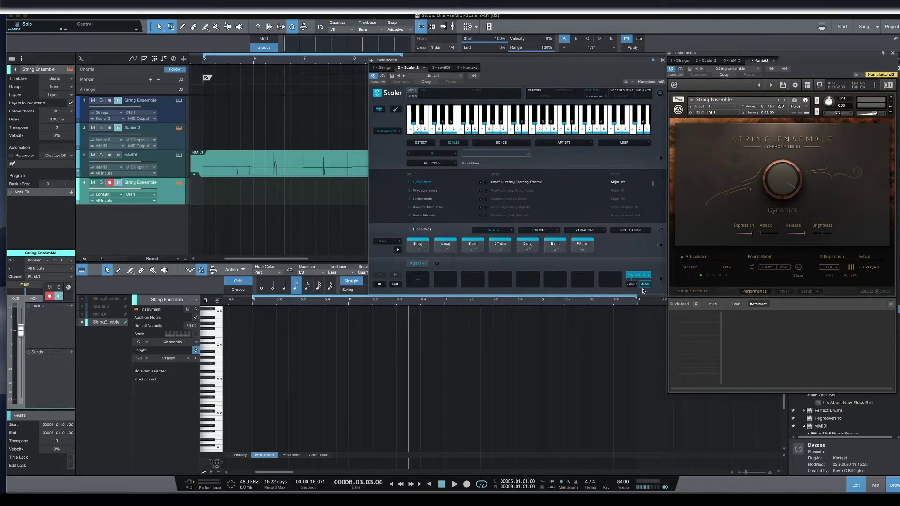
pyautogui.moveTo(647, 287); pyautogui.dragTo(221, 196)
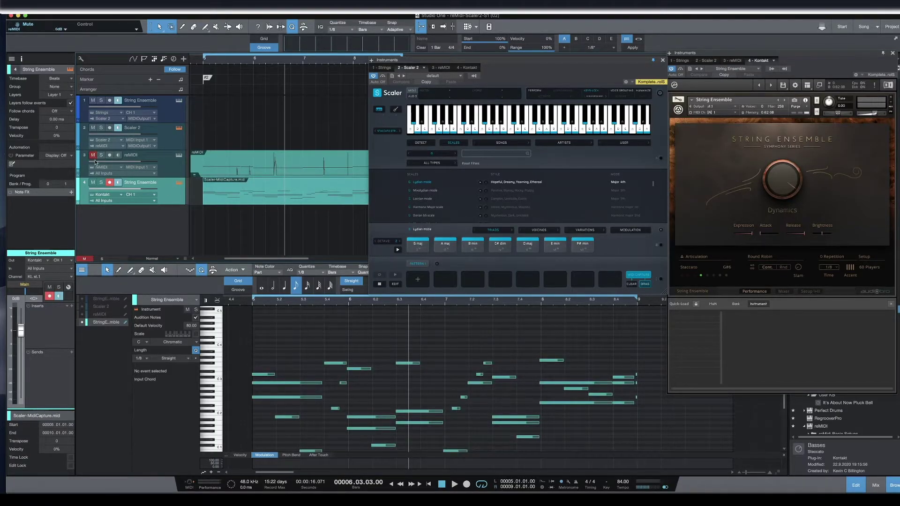
# - Solo the String Ensemble track and play the new strings part from bar 5
pyautogui.click(101, 182)
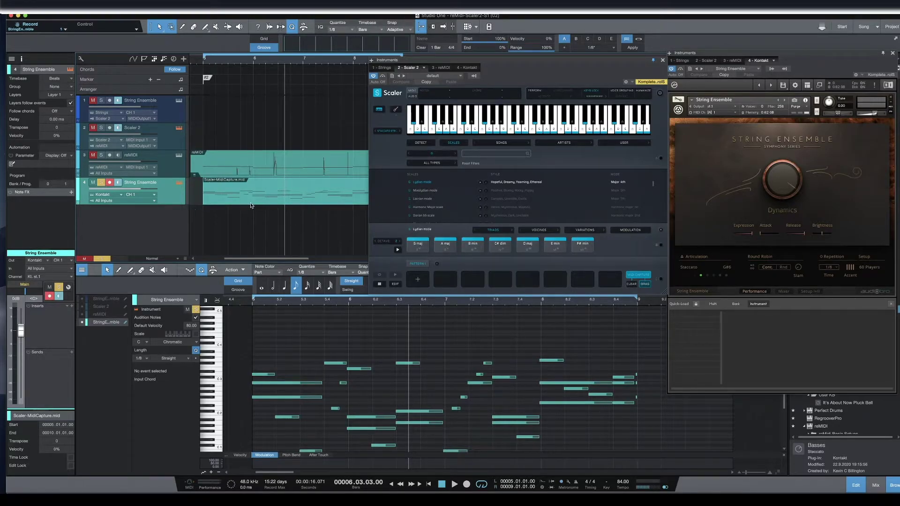
pyautogui.press('space')
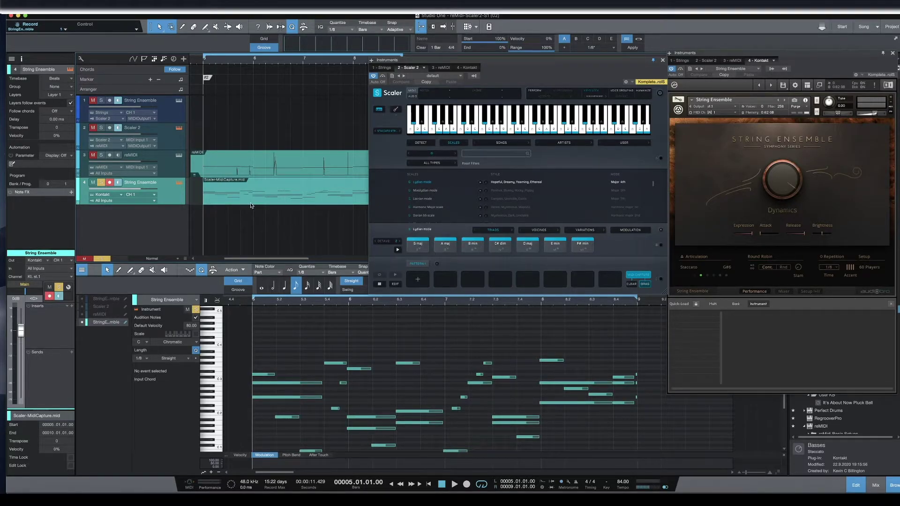
pyautogui.press('space')
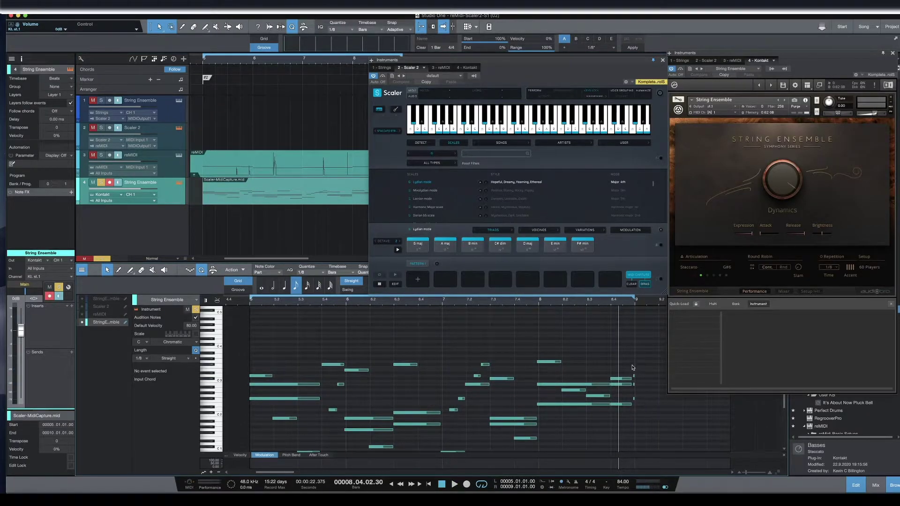
pyautogui.click(634, 378)
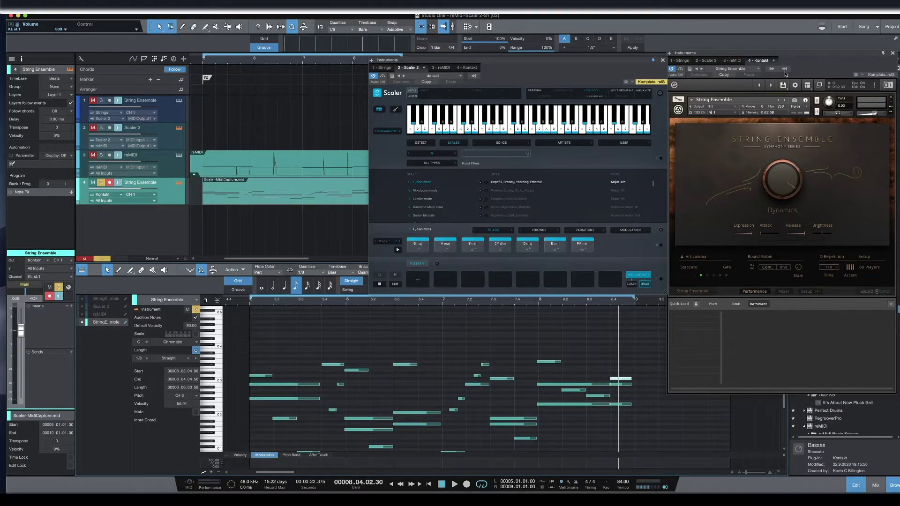
# - Drag Basses, Cellos, Violas and Violins from the Kontakt Symp Series library into new tracks
pyautogui.press('F5')
pyautogui.moveTo(815, 66); pyautogui.dragTo(690, 69)
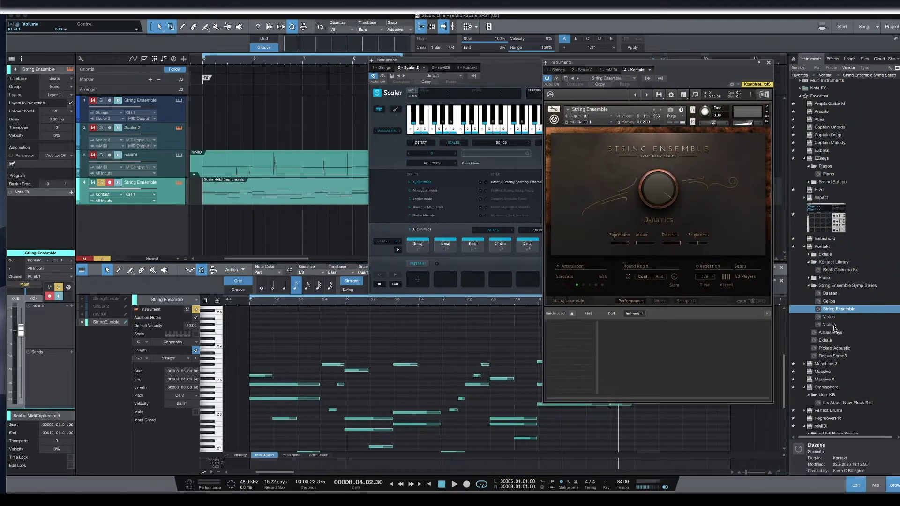
pyautogui.moveTo(830, 294); pyautogui.dragTo(210, 223)
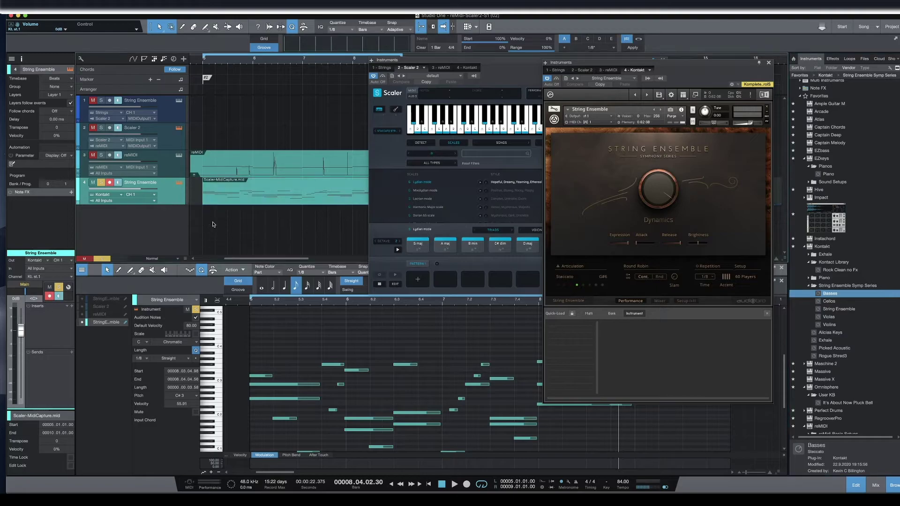
pyautogui.moveTo(829, 301); pyautogui.dragTo(241, 242)
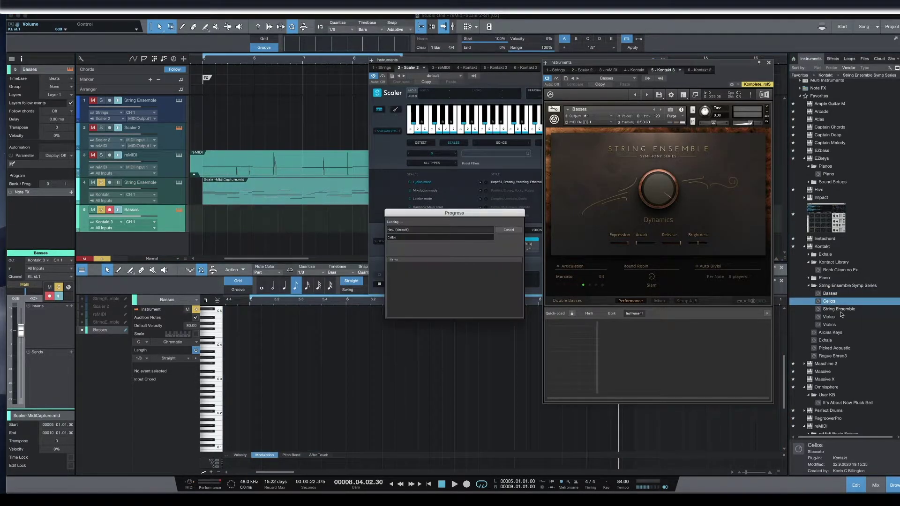
pyautogui.moveTo(839, 316); pyautogui.dragTo(240, 254)
pyautogui.moveTo(839, 324); pyautogui.dragTo(263, 244)
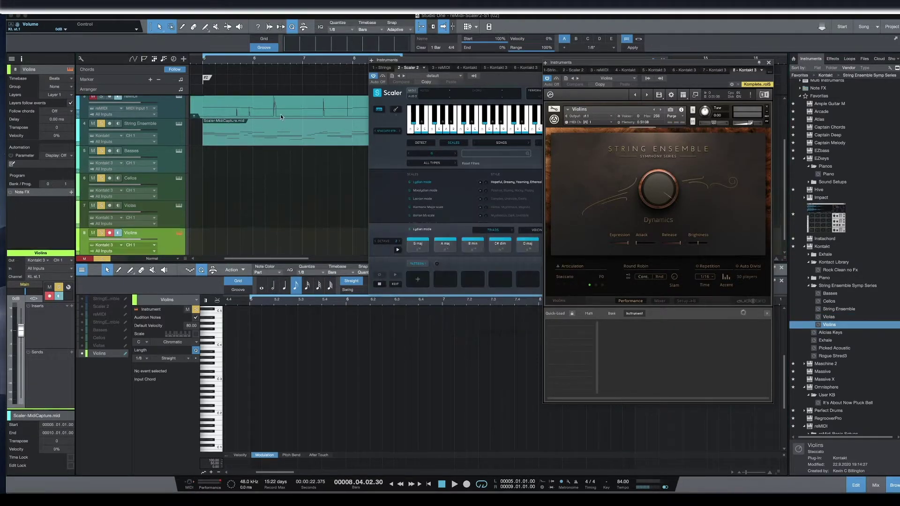
pyautogui.moveTo(598, 64); pyautogui.dragTo(667, 64)
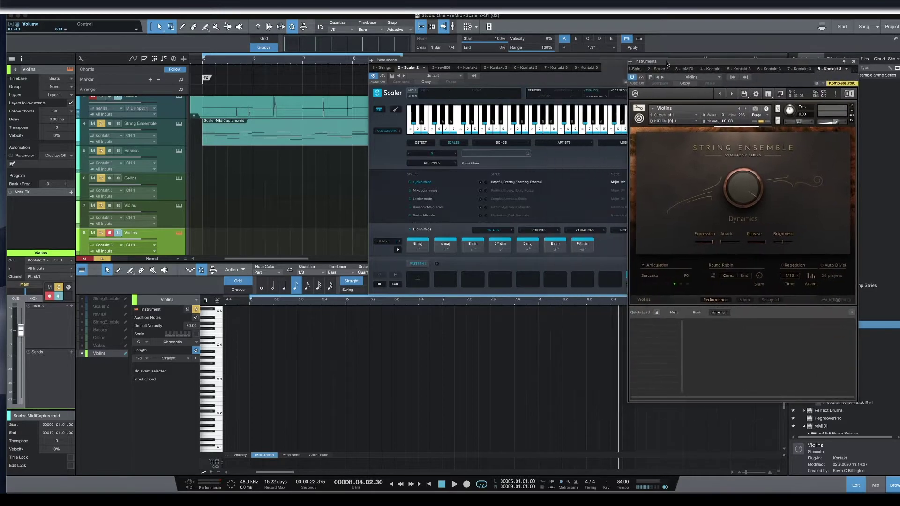
pyautogui.moveTo(501, 64); pyautogui.dragTo(685, 79)
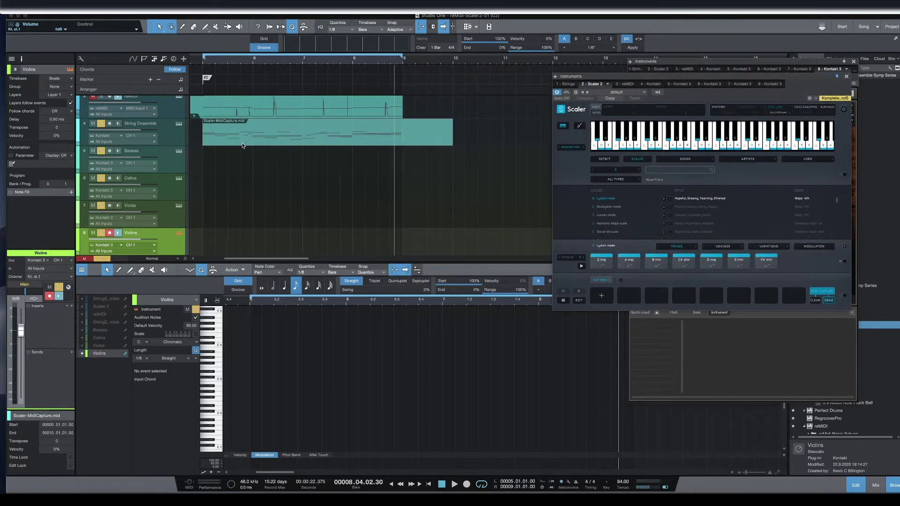
# - Copy the captured Scaler MIDI clip onto the Basses track and open its notes
pyautogui.click(256, 139)
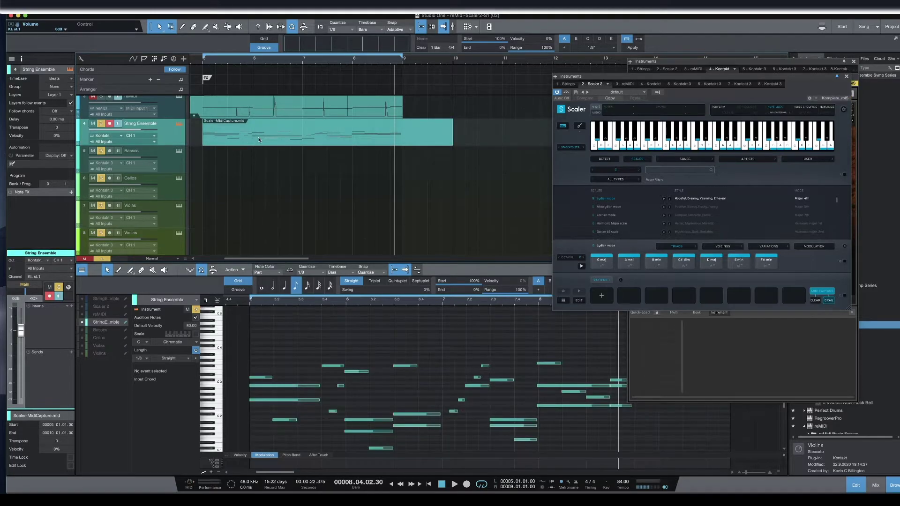
pyautogui.moveTo(258, 137); pyautogui.dragTo(252, 164)
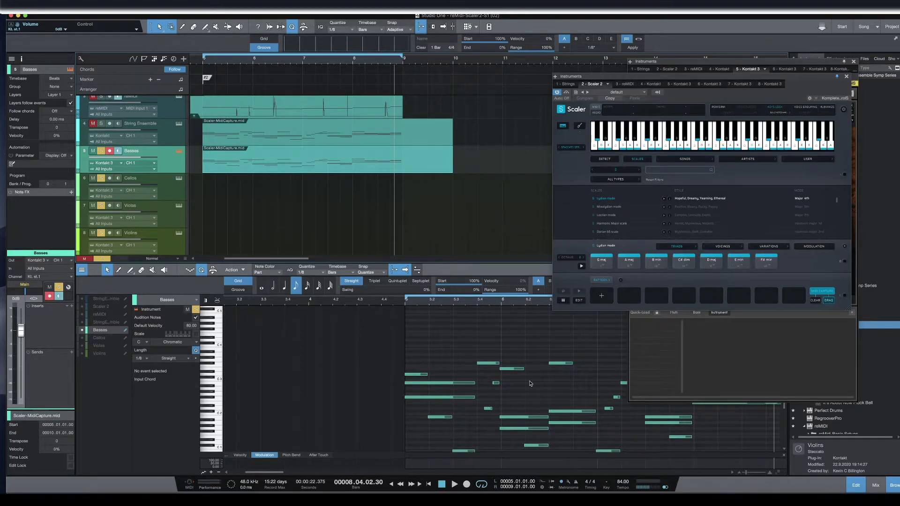
pyautogui.click(331, 165)
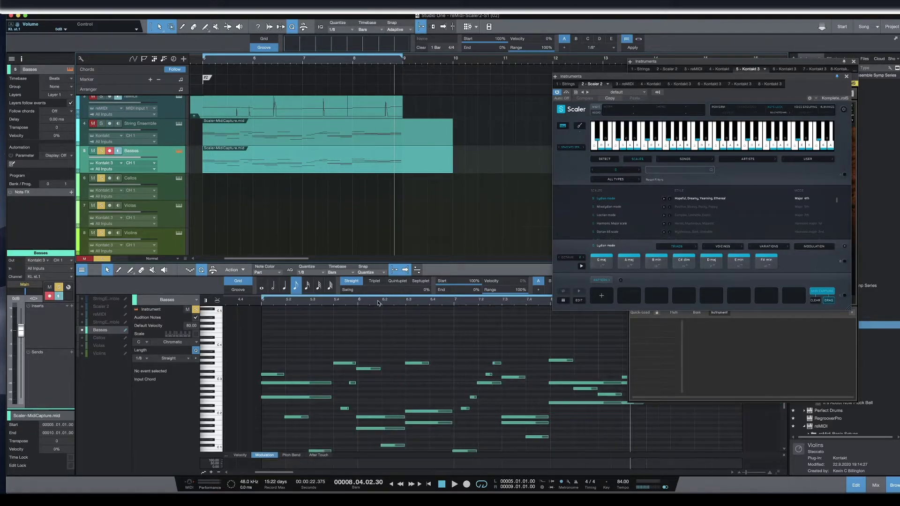
pyautogui.hscroll(1, 333, 351)
pyautogui.scroll(-4, 338, 357)
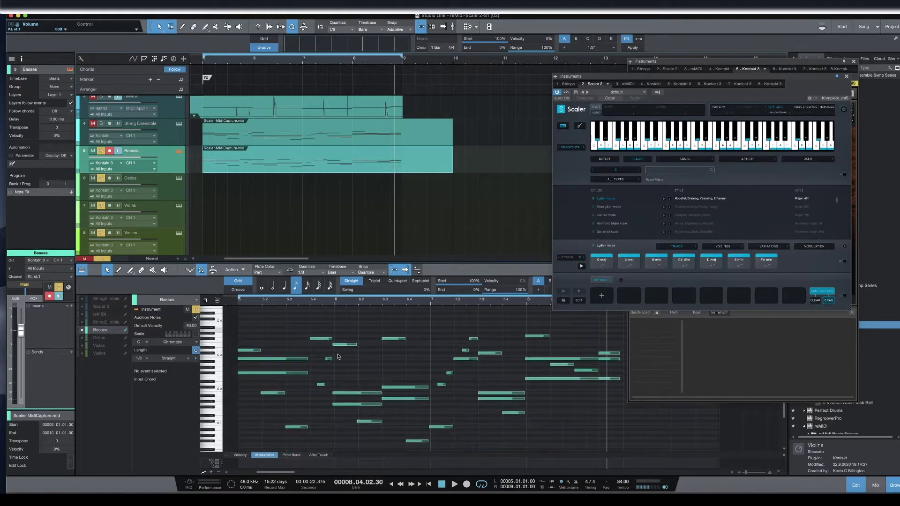
pyautogui.scroll(3, 338, 356)
# - Delete a group of low notes and two more notes from the bass part
pyautogui.click(288, 372)
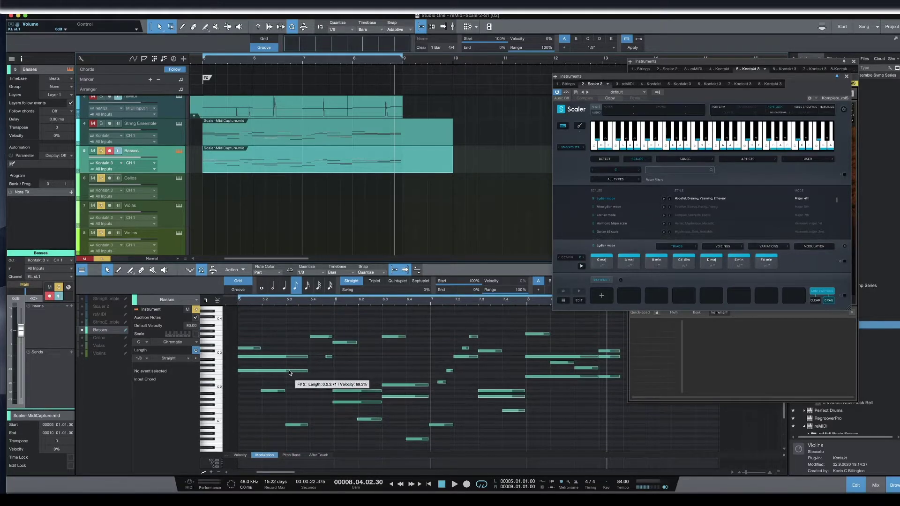
pyautogui.moveTo(239, 332); pyautogui.dragTo(609, 361)
pyautogui.press('Delete')
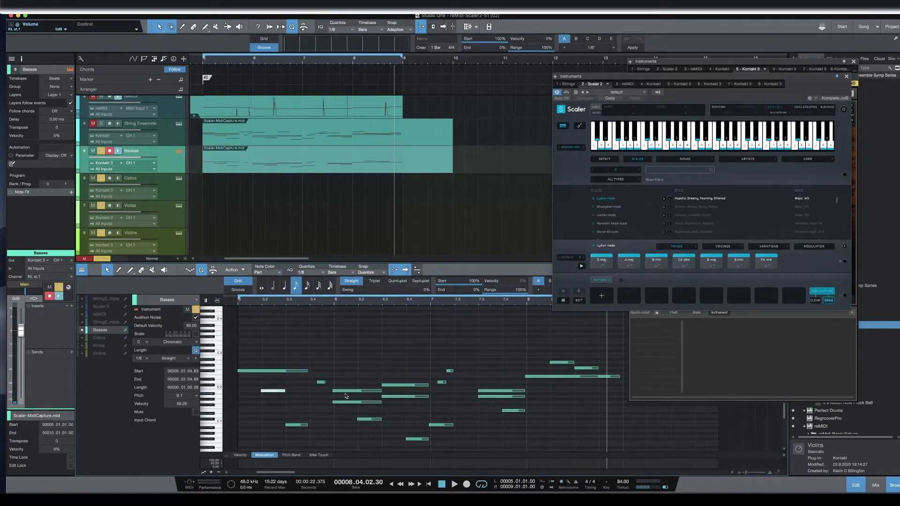
pyautogui.moveTo(346, 373); pyautogui.dragTo(418, 394)
pyautogui.press('Delete')
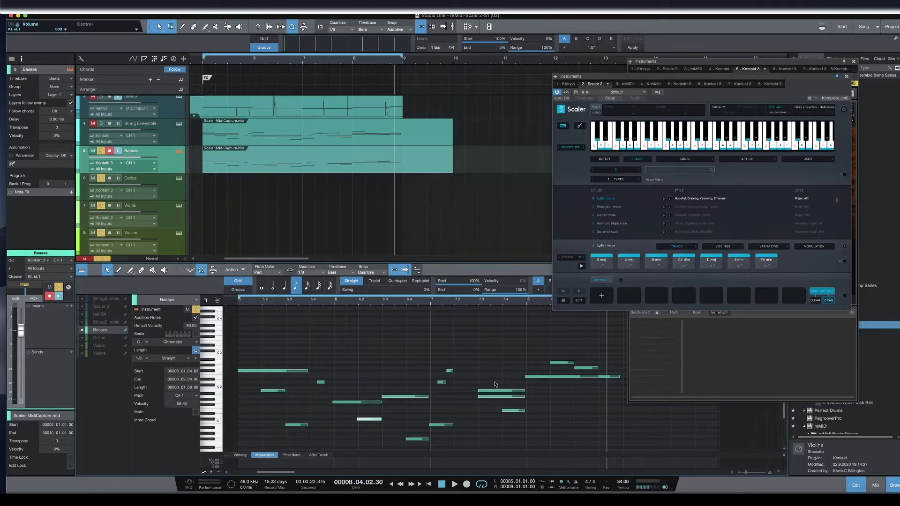
pyautogui.moveTo(494, 380); pyautogui.dragTo(510, 392)
pyautogui.hscroll(3, 580, 402)
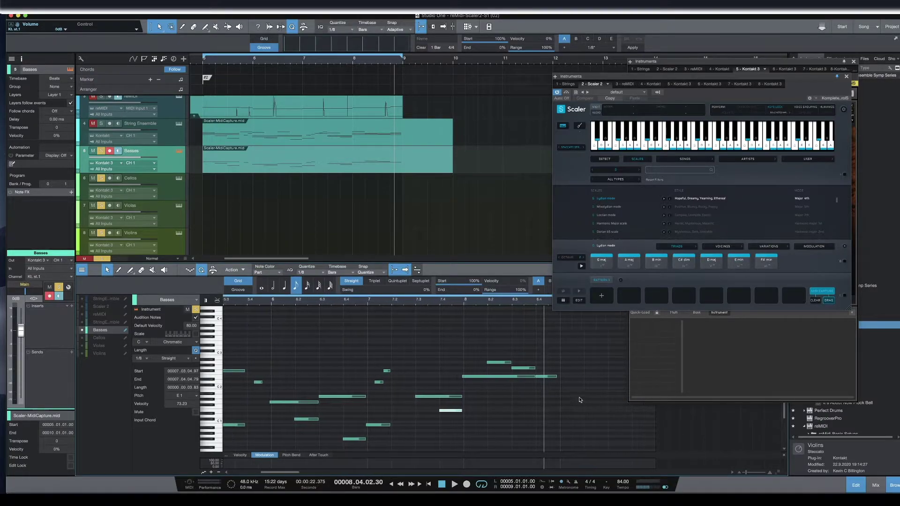
pyautogui.hscroll(-4, 563, 410)
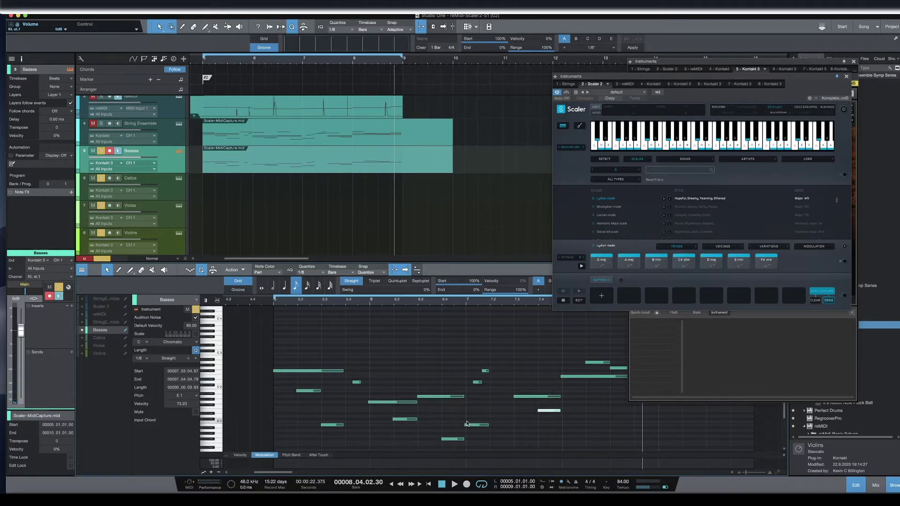
# - Play from bar 5 and lower the short D2 note's velocity to 62.5
pyautogui.press('space')
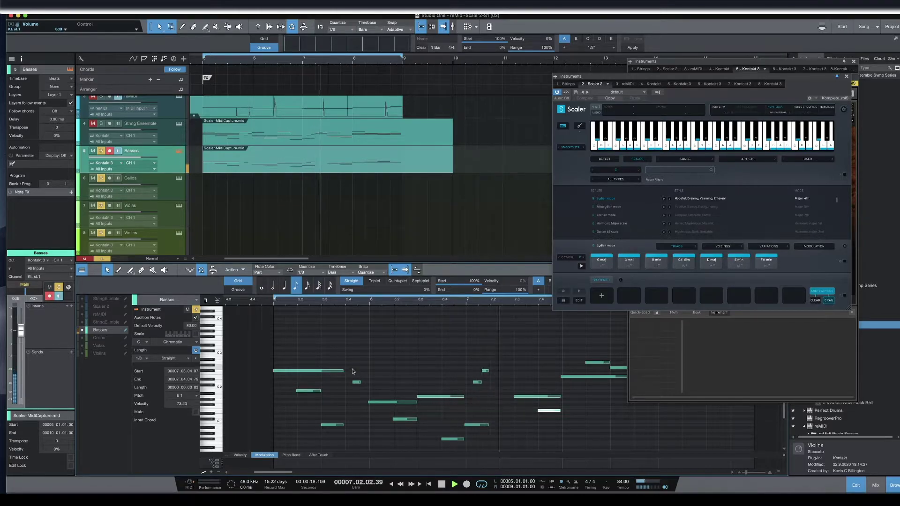
pyautogui.click(357, 382)
pyautogui.scroll(-2, 365, 399)
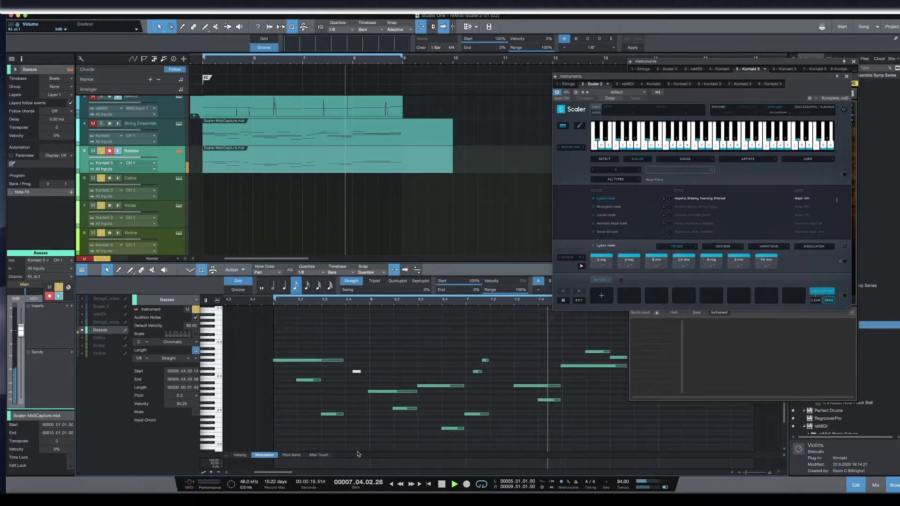
pyautogui.click(240, 455)
pyautogui.moveTo(353, 461); pyautogui.dragTo(354, 467)
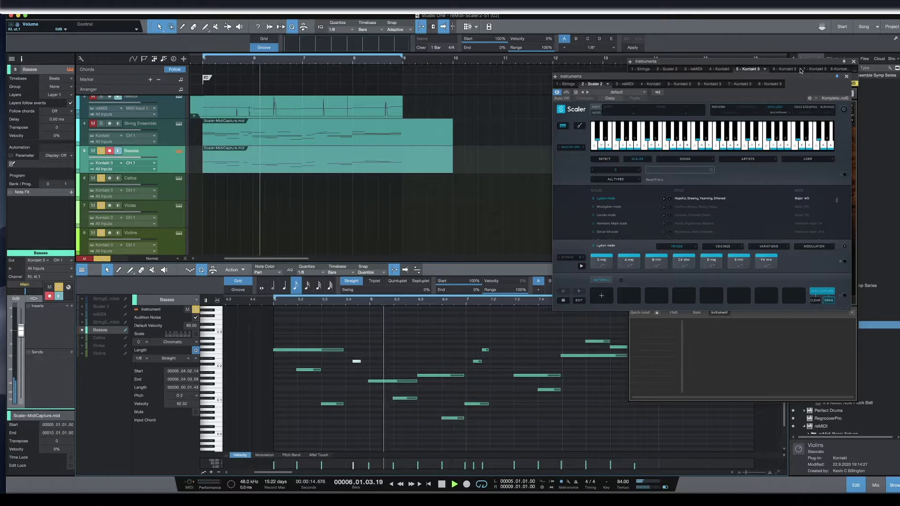
# - Stop playback and copy the String Ensemble part onto the Cellos track at bar 5
pyautogui.click(771, 61)
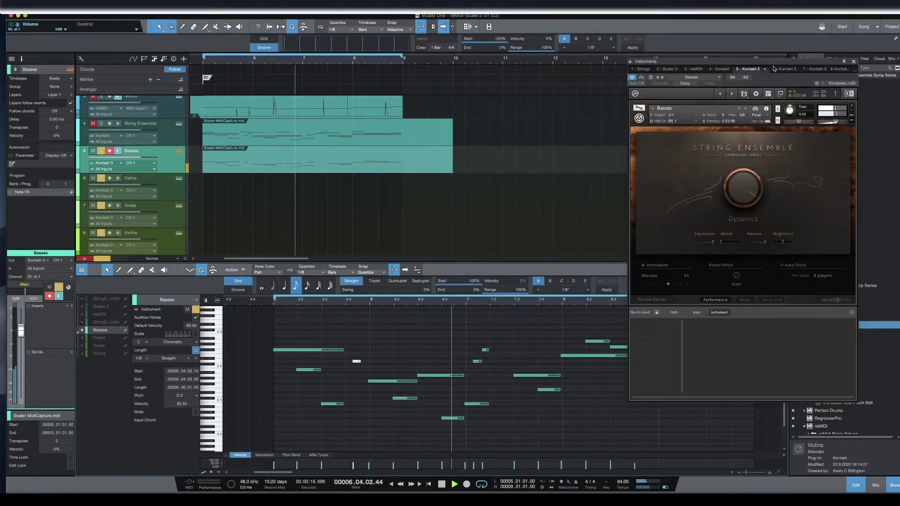
pyautogui.moveTo(772, 61); pyautogui.dragTo(790, 41)
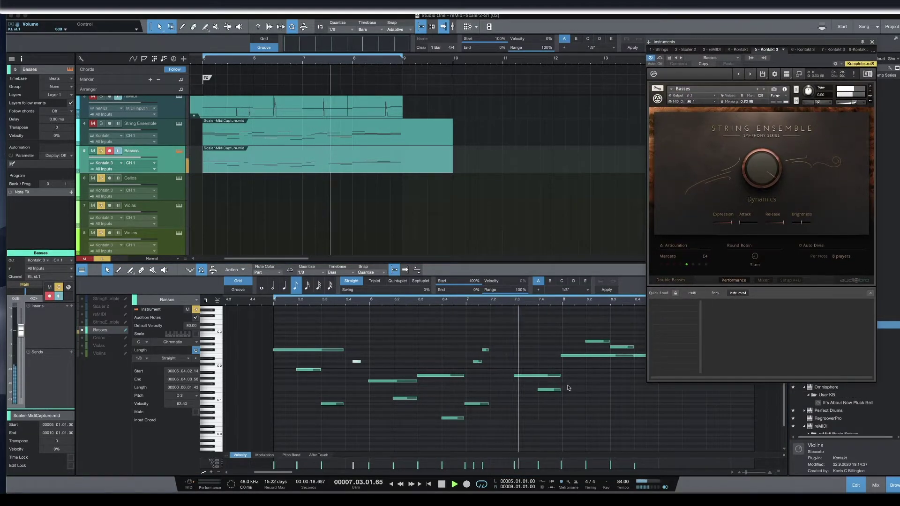
pyautogui.press('space')
pyautogui.click(260, 138)
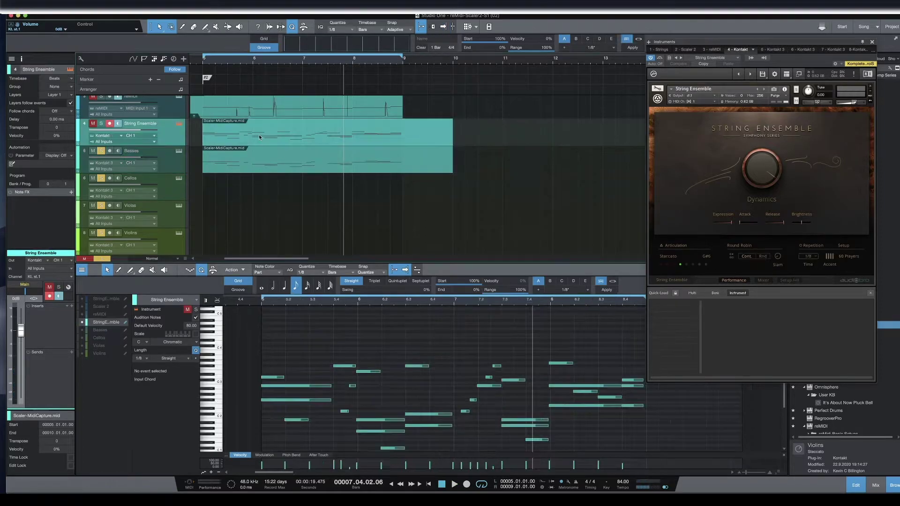
pyautogui.moveTo(260, 138); pyautogui.dragTo(258, 191)
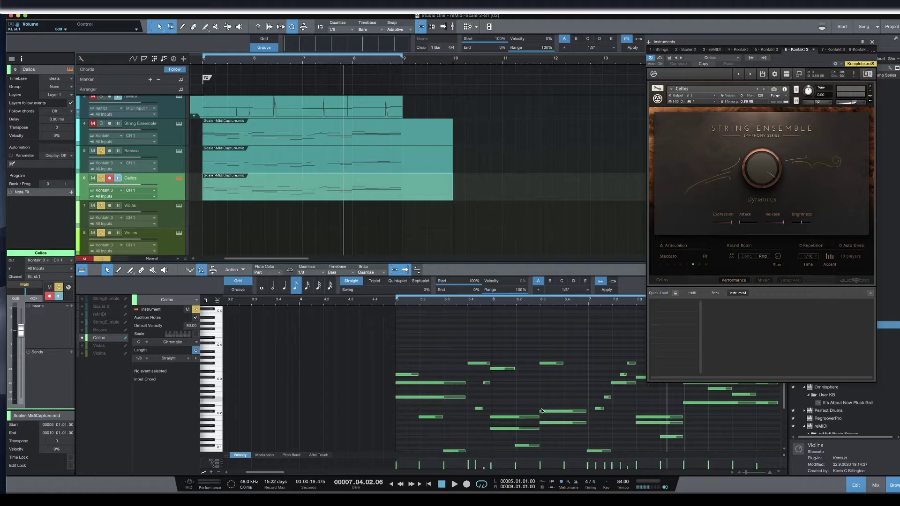
pyautogui.hscroll(3, 540, 415)
pyautogui.scroll(-4, 538, 422)
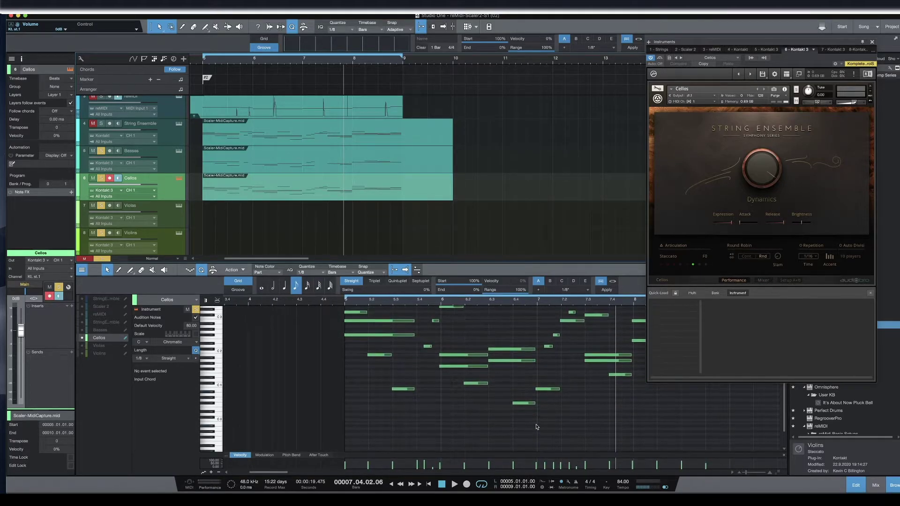
pyautogui.scroll(1, 537, 427)
pyautogui.scroll(1, 405, 397)
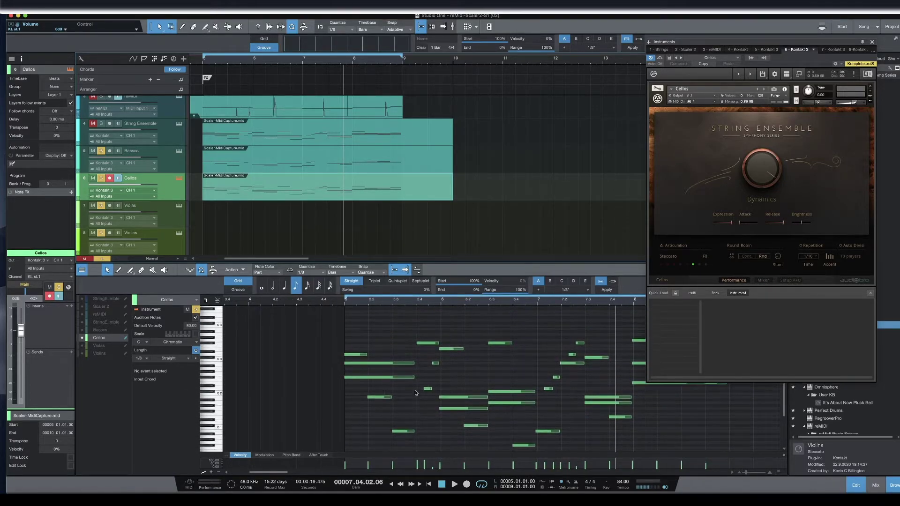
# - Transpose the bar 5 cello note from F#2 up to B2
pyautogui.click(403, 409)
pyautogui.hscroll(2, 403, 409)
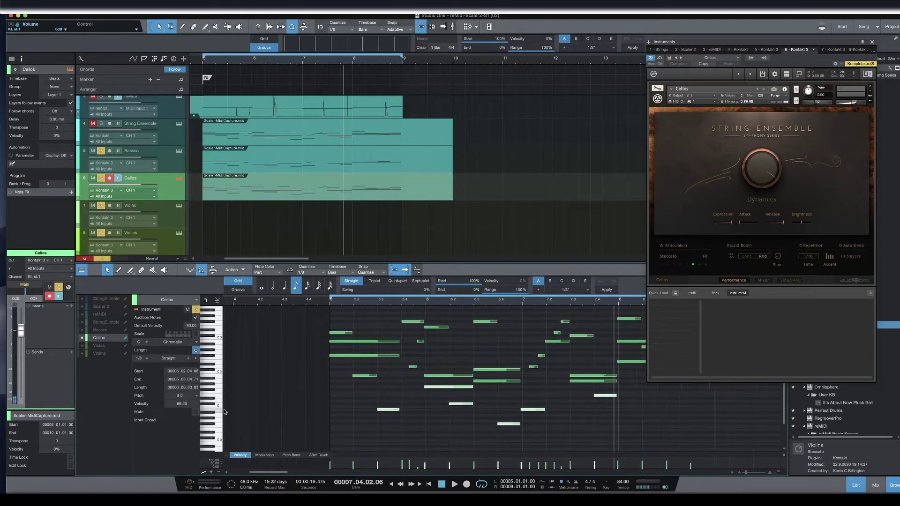
pyautogui.click(341, 355)
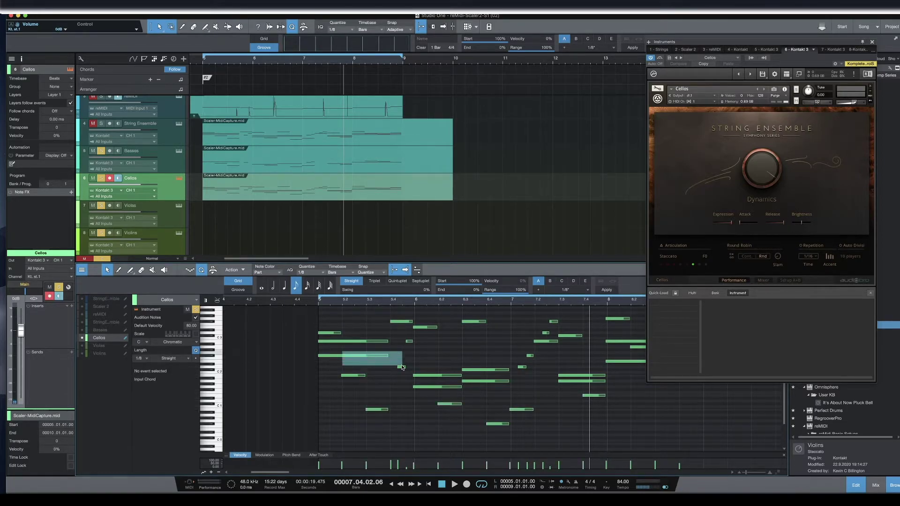
pyautogui.press('Up')
pyautogui.press('Up')
pyautogui.press('Up')
pyautogui.press('Up')
pyautogui.press('Up')
pyautogui.click(422, 387)
pyautogui.click(499, 381)
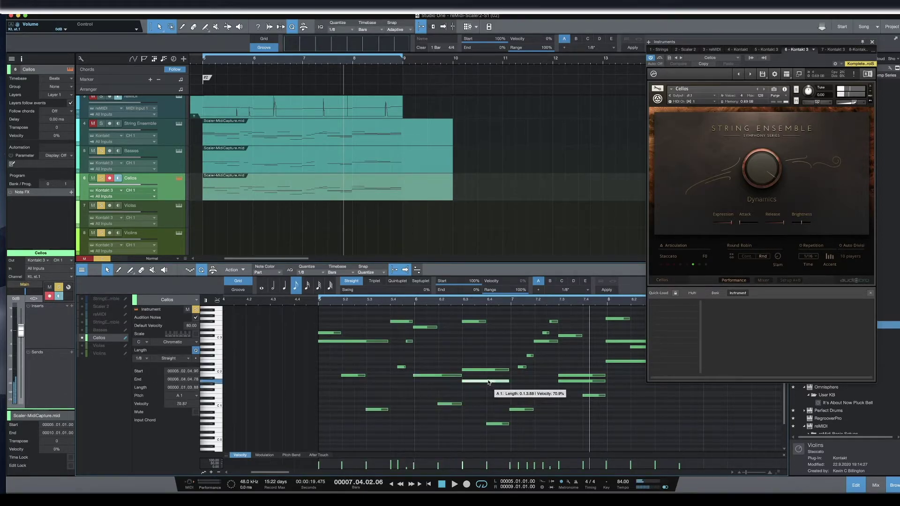
pyautogui.click(584, 382)
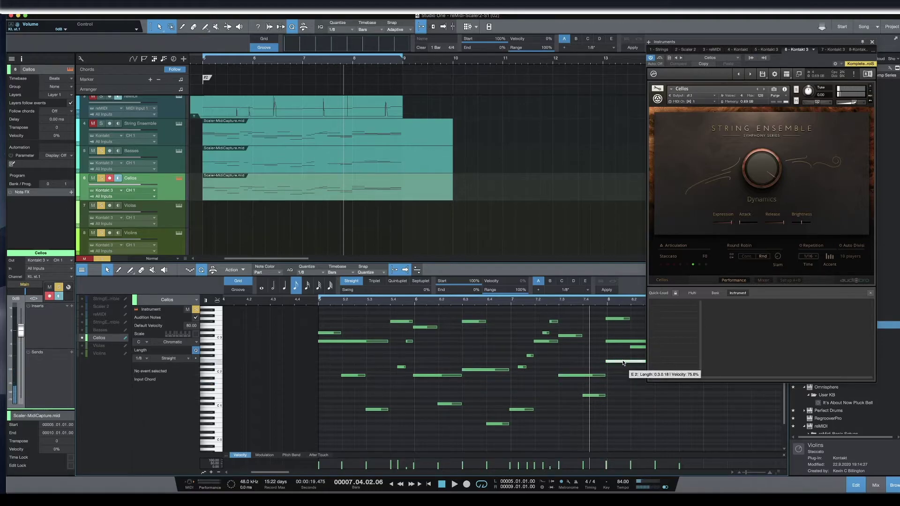
pyautogui.click(626, 342)
pyautogui.hscroll(5, 601, 358)
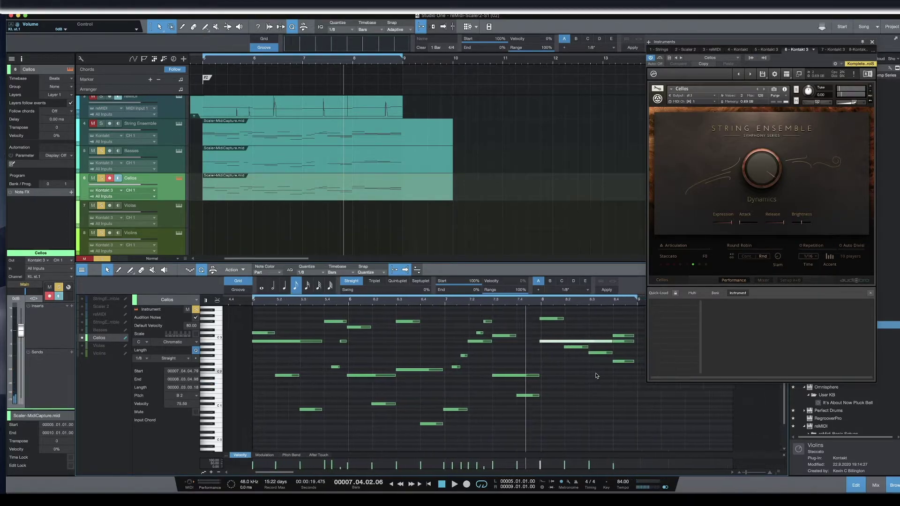
pyautogui.hscroll(-1, 600, 373)
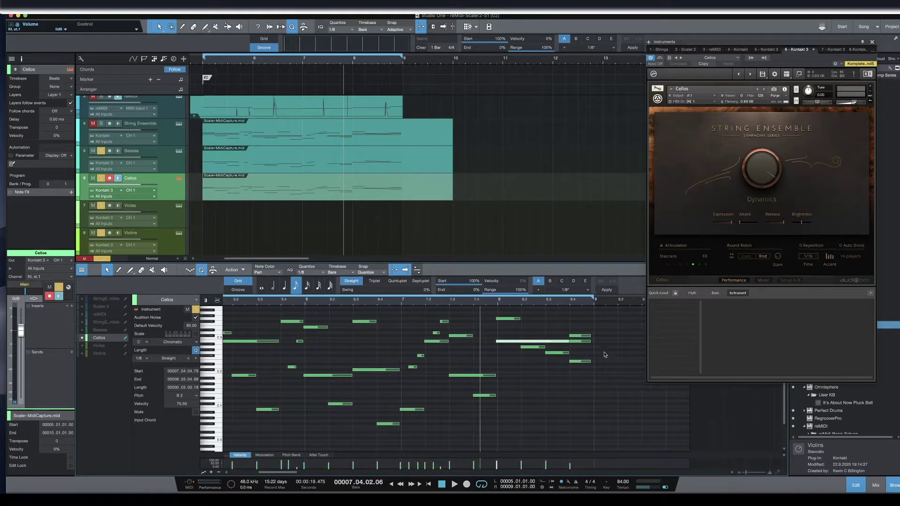
# - Remove the short notes near bar 8.4, the top bar 8 note, F#3 and a stray high note
pyautogui.doubleClick(580, 361)
pyautogui.click(580, 341)
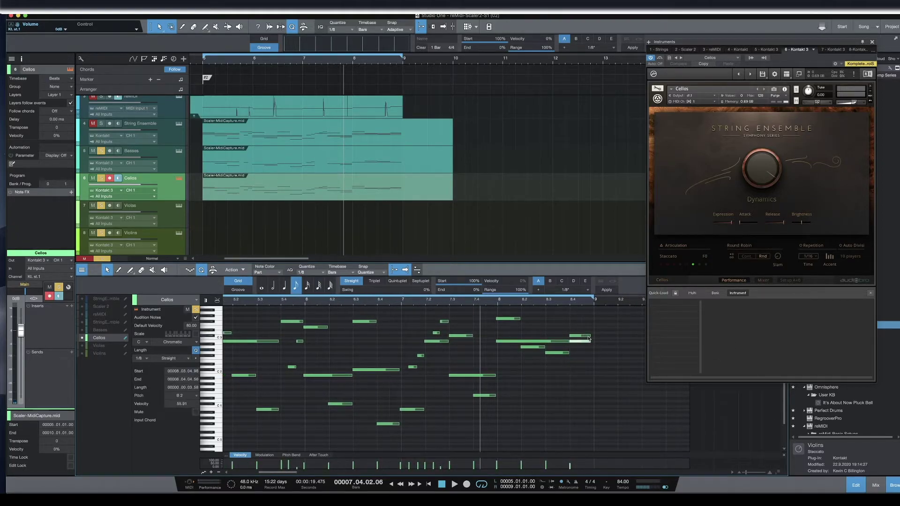
pyautogui.doubleClick(580, 335)
pyautogui.hscroll(-1, 542, 362)
pyautogui.moveTo(570, 312); pyautogui.dragTo(390, 326)
pyautogui.press('Delete')
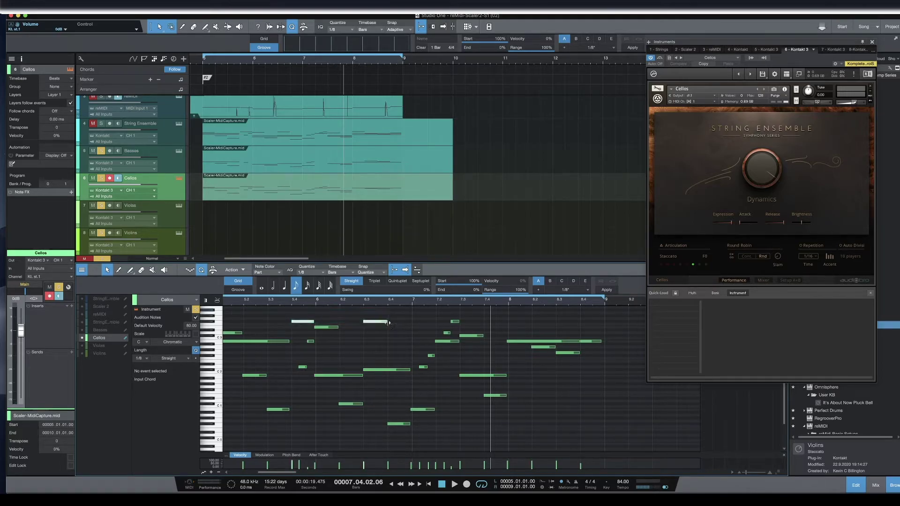
pyautogui.click(364, 323)
pyautogui.press('Delete')
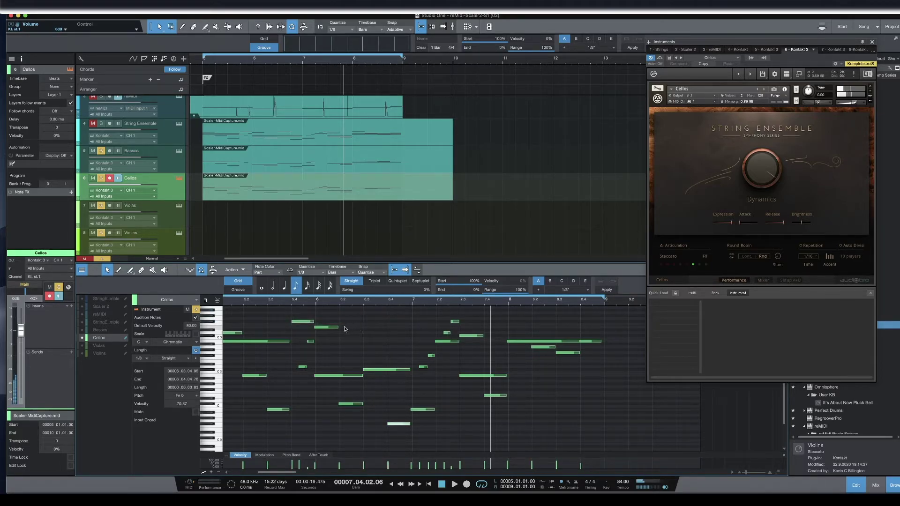
pyautogui.click(320, 328)
pyautogui.press('Delete')
pyautogui.hscroll(-3, 334, 359)
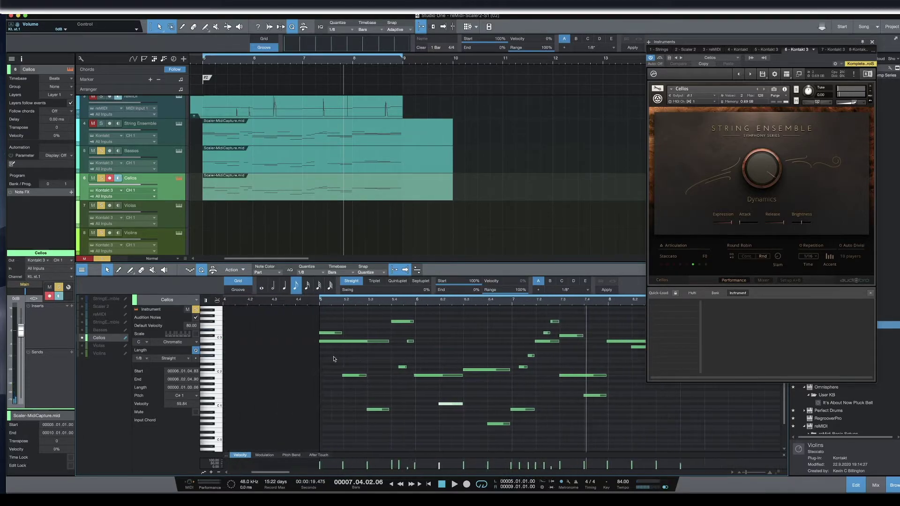
pyautogui.hscroll(-2, 334, 359)
# - Raise the four low cello notes by an octave
pyautogui.click(399, 375)
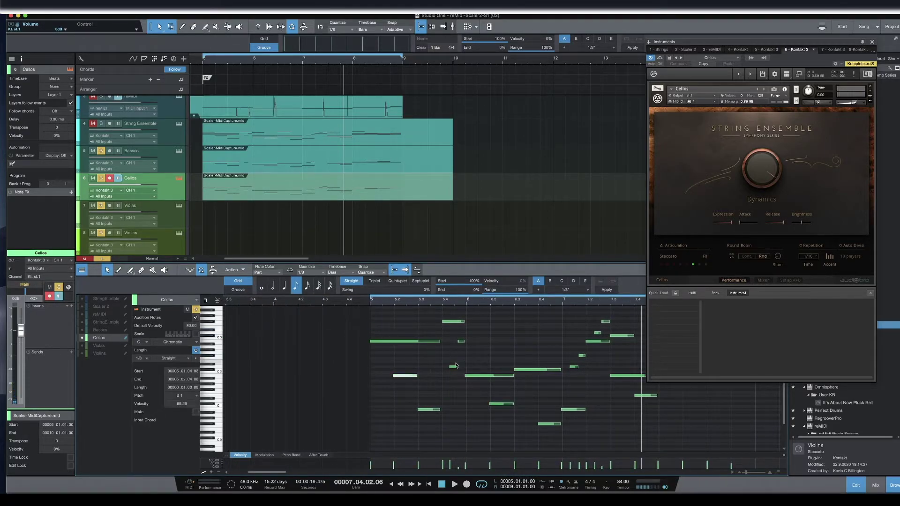
pyautogui.hscroll(1, 477, 424)
pyautogui.moveTo(385, 398); pyautogui.dragTo(650, 443)
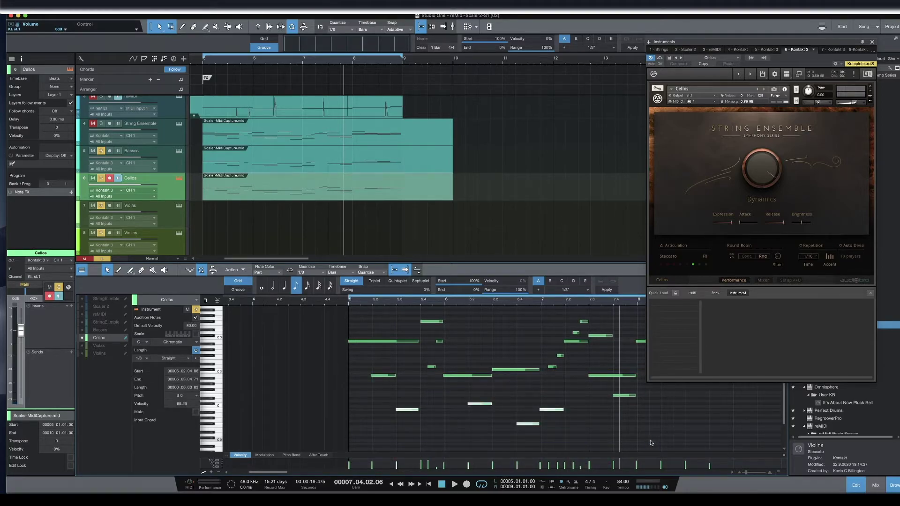
pyautogui.hotkey('shift', 'Up')
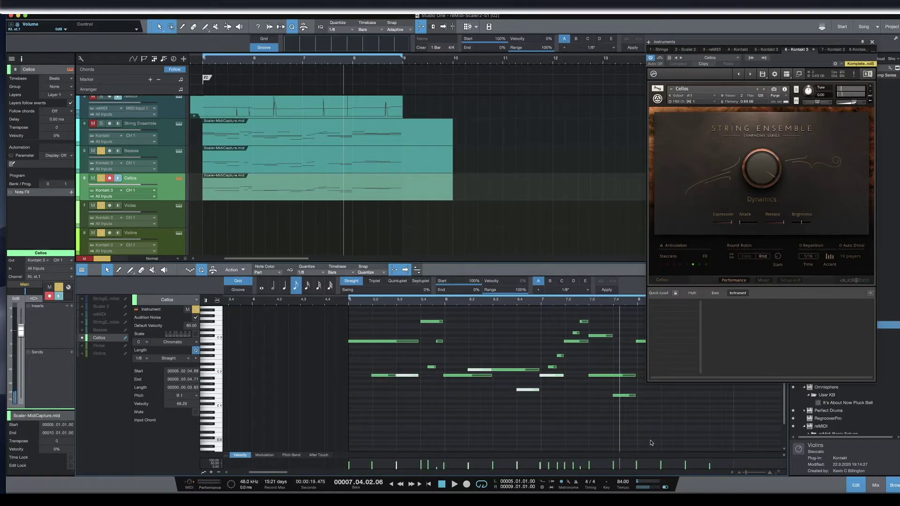
pyautogui.scroll(-2, 651, 443)
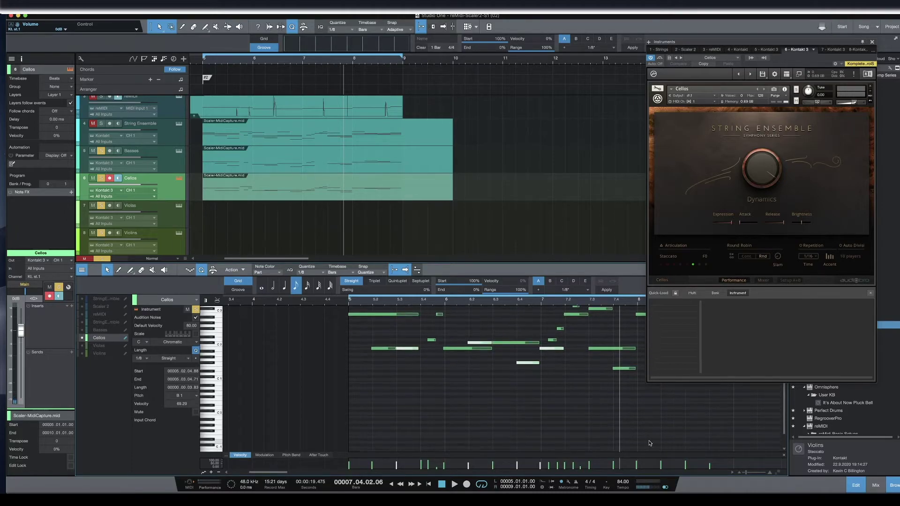
# - Play back the reworked cello part from bar 5 with the editor following
pyautogui.press('space')
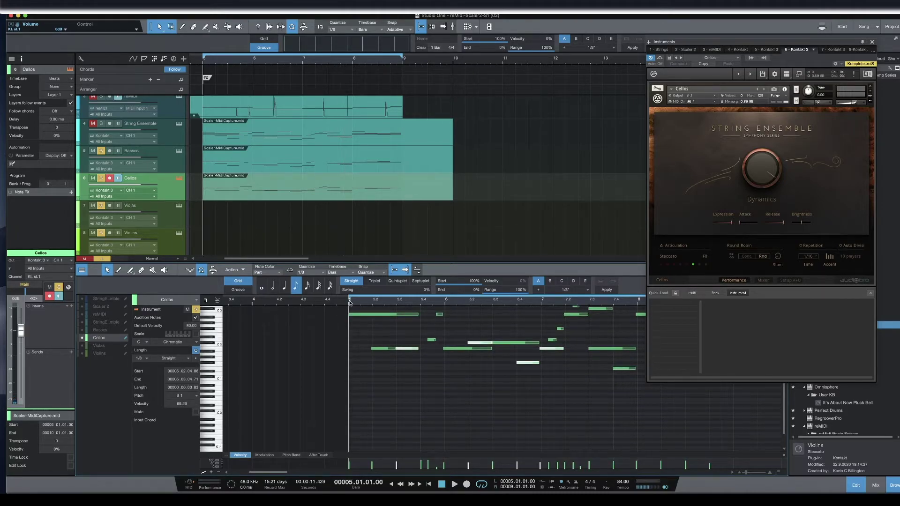
pyautogui.press('f')
pyautogui.press('space')
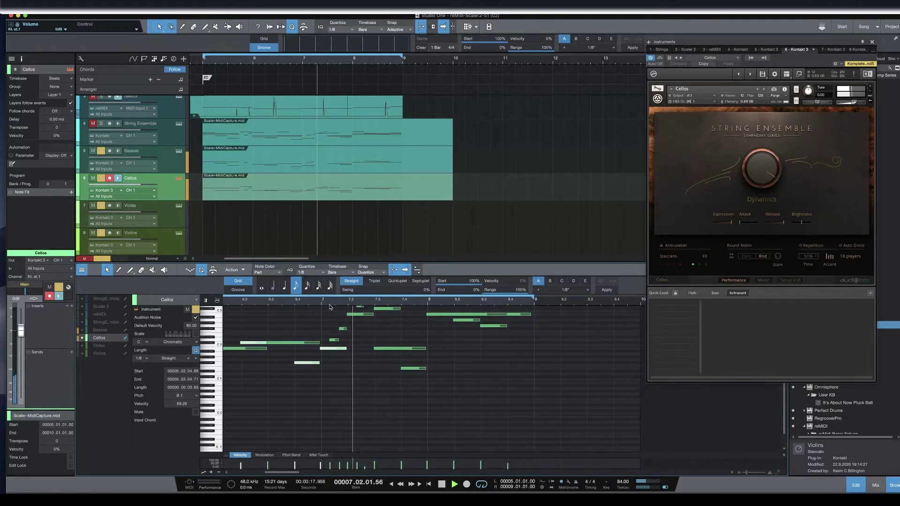
pyautogui.scroll(1, 333, 341)
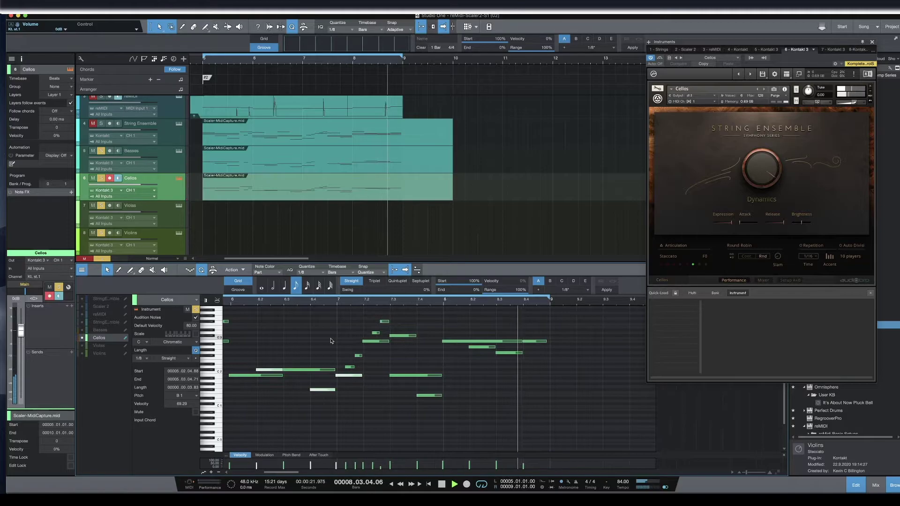
pyautogui.click(284, 159)
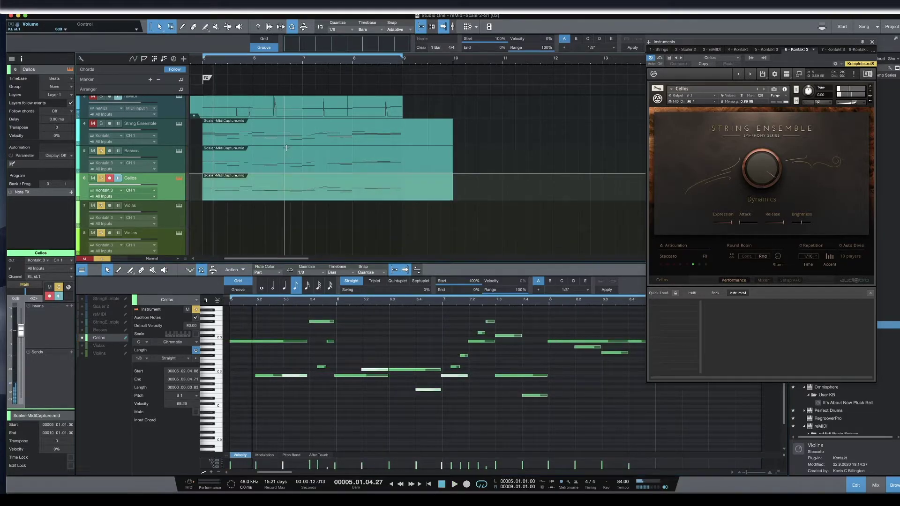
# - Paste the String Ensemble part onto the Violas track and delete its lower notes
pyautogui.click(265, 139)
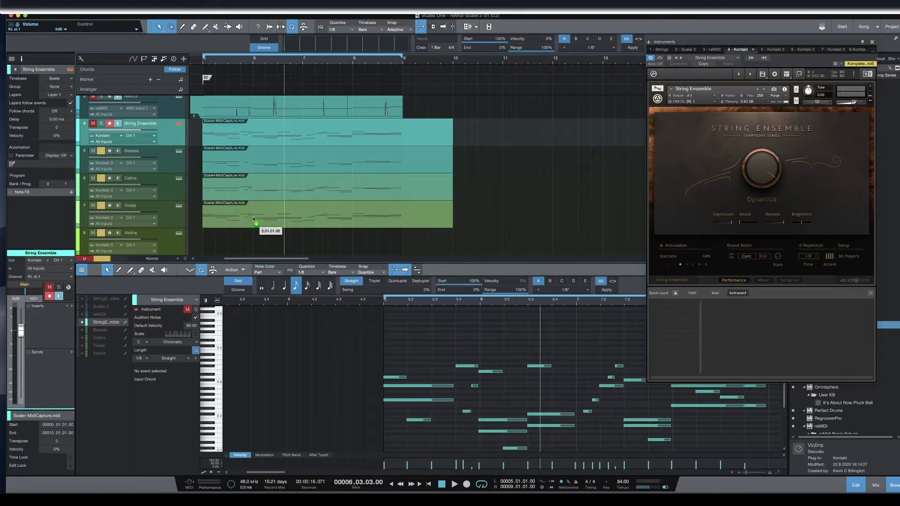
pyautogui.click(253, 218)
pyautogui.hotkey('ctrl', 'v')
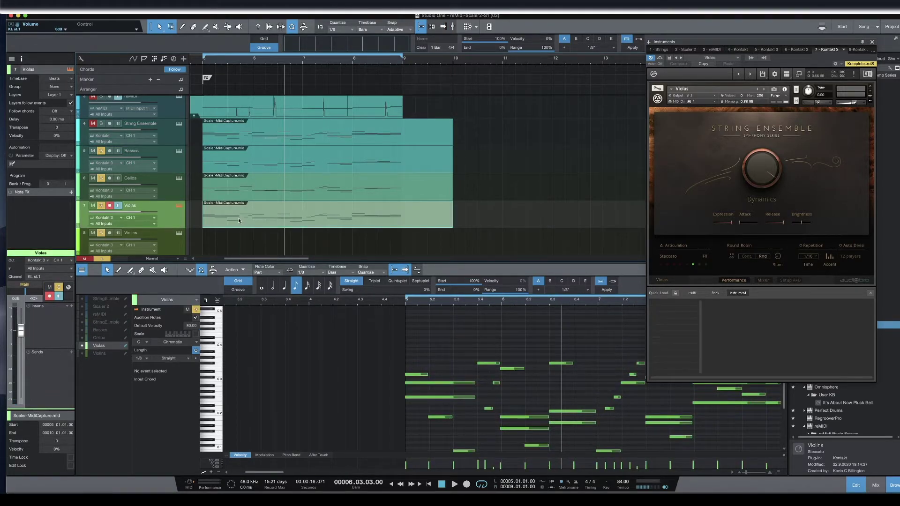
pyautogui.moveTo(259, 392); pyautogui.dragTo(657, 466)
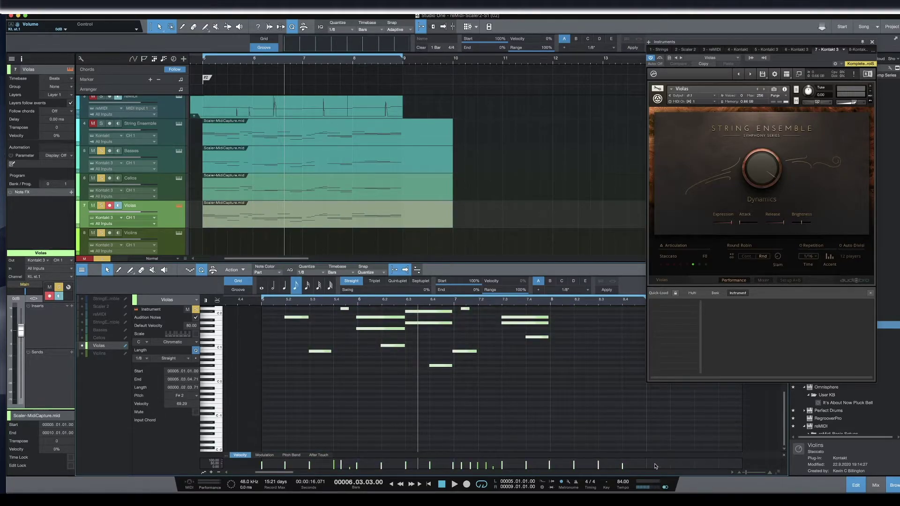
pyautogui.press('Delete')
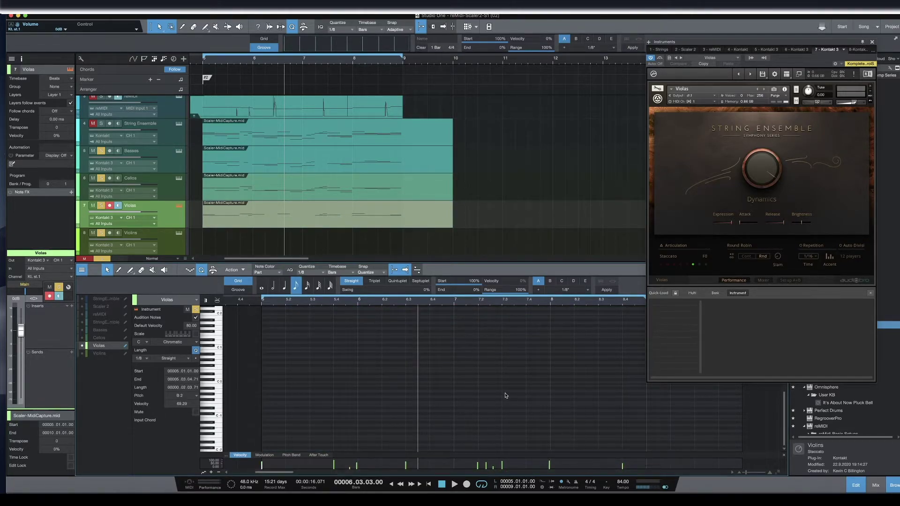
# - Delete the long B2 notes near bar 8 and at bar 8.4
pyautogui.scroll(10, 506, 395)
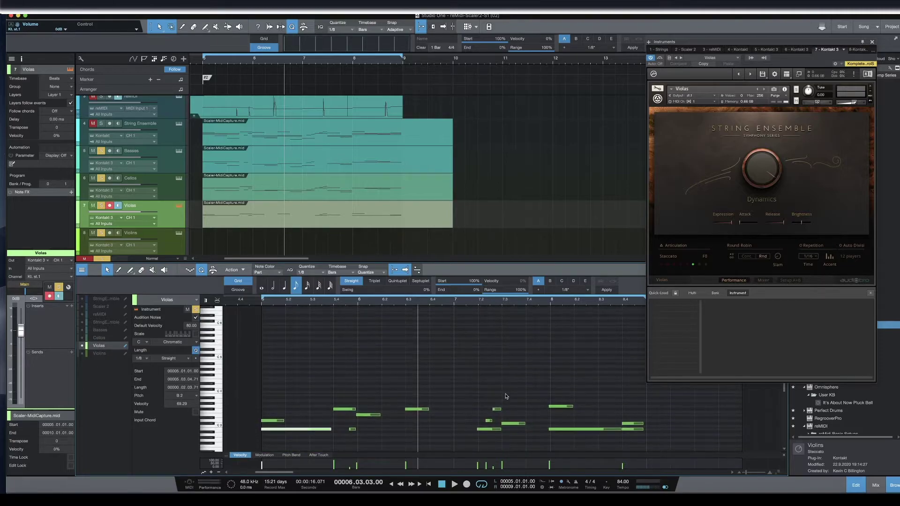
pyautogui.scroll(-2, 505, 396)
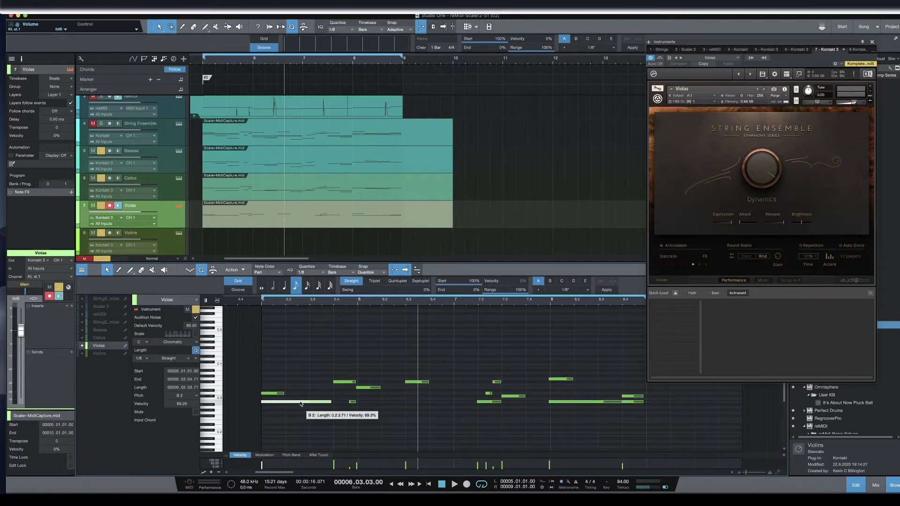
pyautogui.press('Delete')
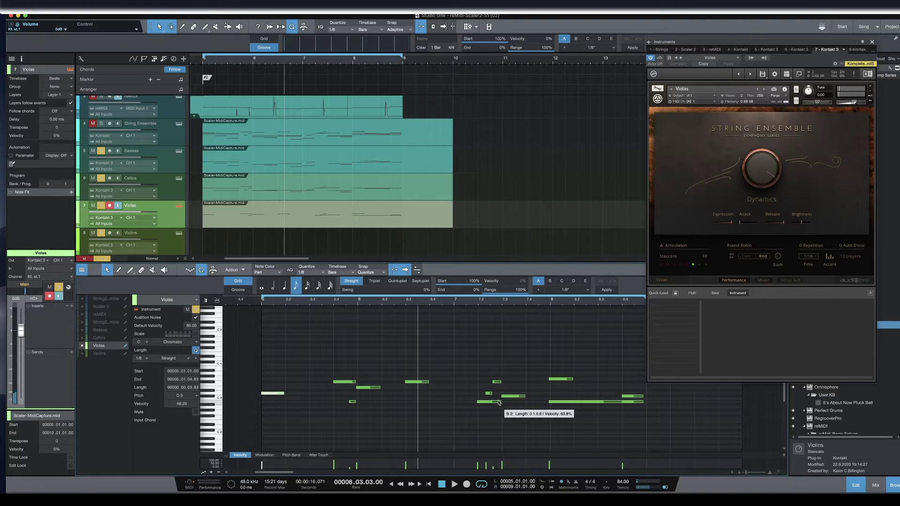
pyautogui.click(560, 401)
pyautogui.press('Delete')
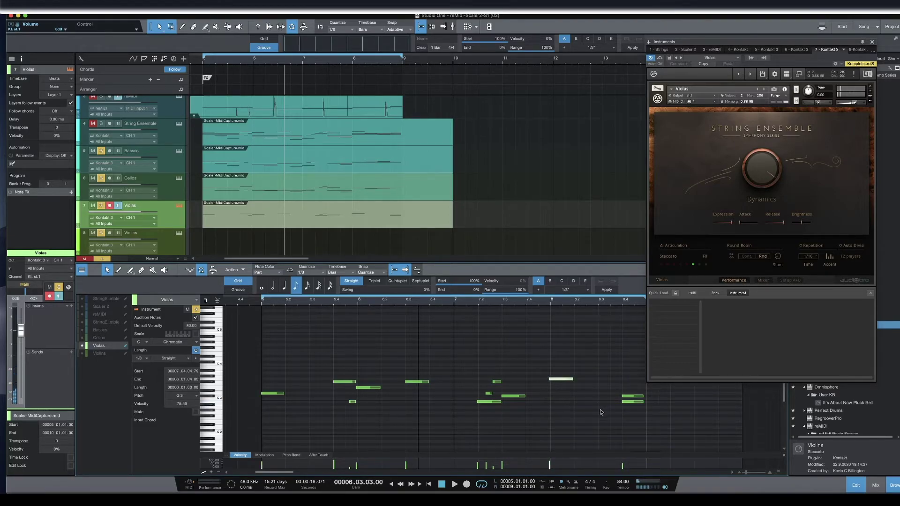
pyautogui.click(633, 402)
pyautogui.press('Delete')
pyautogui.scroll(2, 669, 420)
pyautogui.scroll(-1, 669, 420)
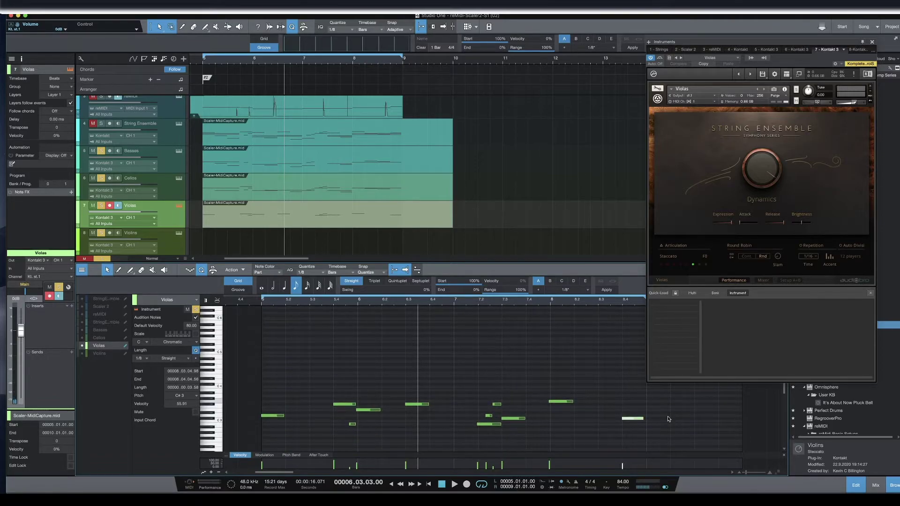
pyautogui.scroll(-2, 669, 419)
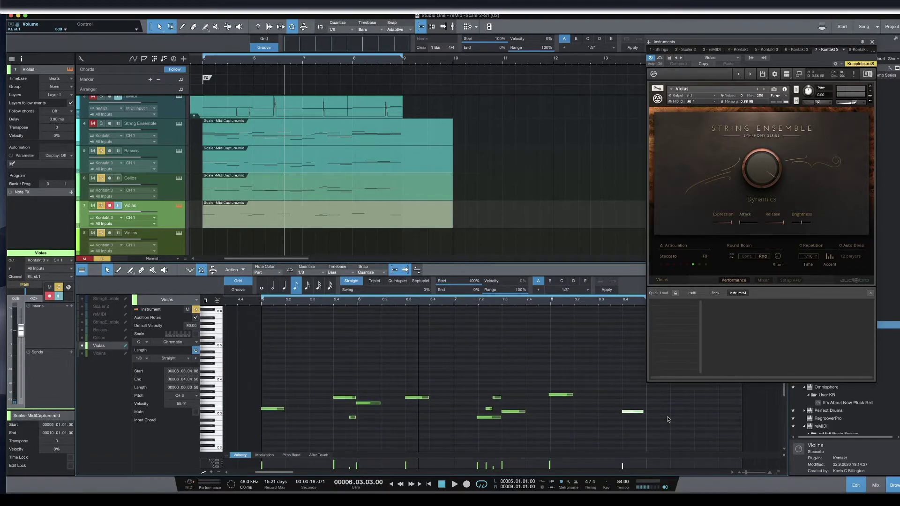
# - Return the playhead to bar 5 and play the viola part
pyautogui.click(264, 302)
pyautogui.press('space')
pyautogui.press('space')
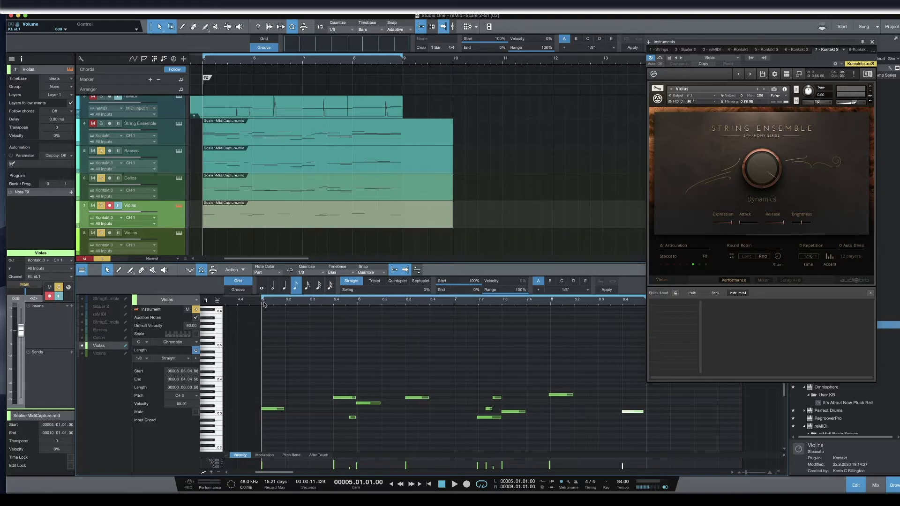
pyautogui.press('space')
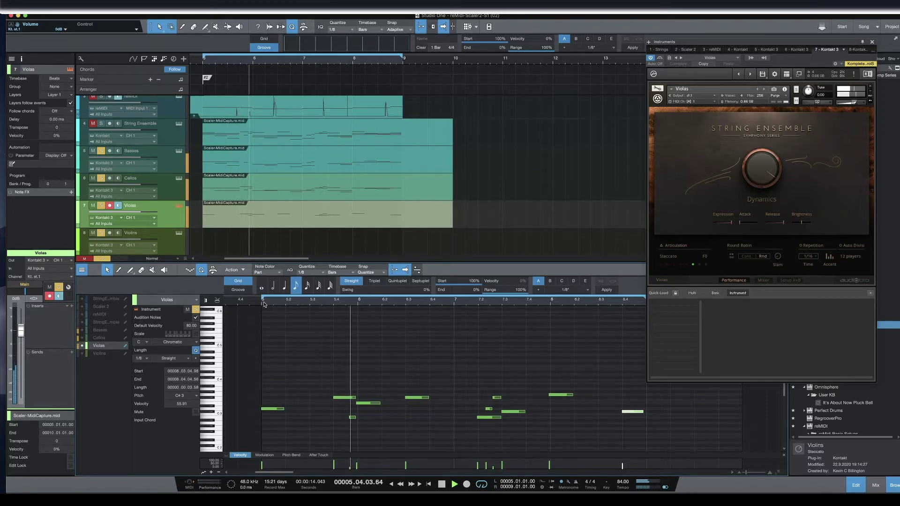
# - Remove the four separate string tracks and open the String Ensemble part in the piano roll
pyautogui.click(171, 153)
pyautogui.click(165, 250)
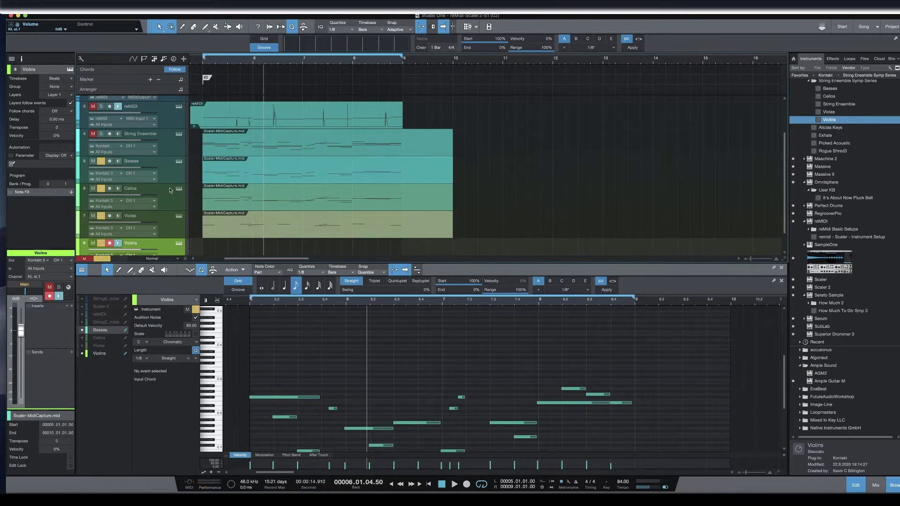
pyautogui.keyDown('shift'); pyautogui.click(171, 163); pyautogui.keyUp('shift')
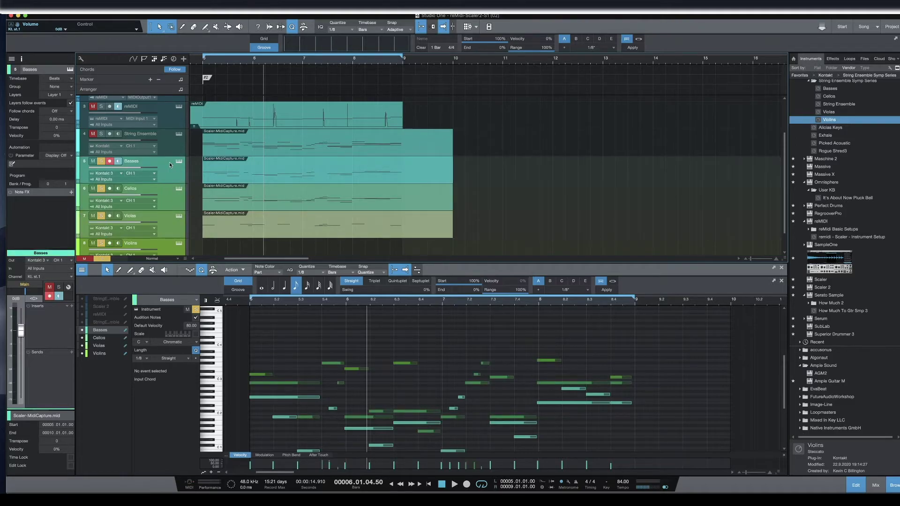
pyautogui.press('Delete')
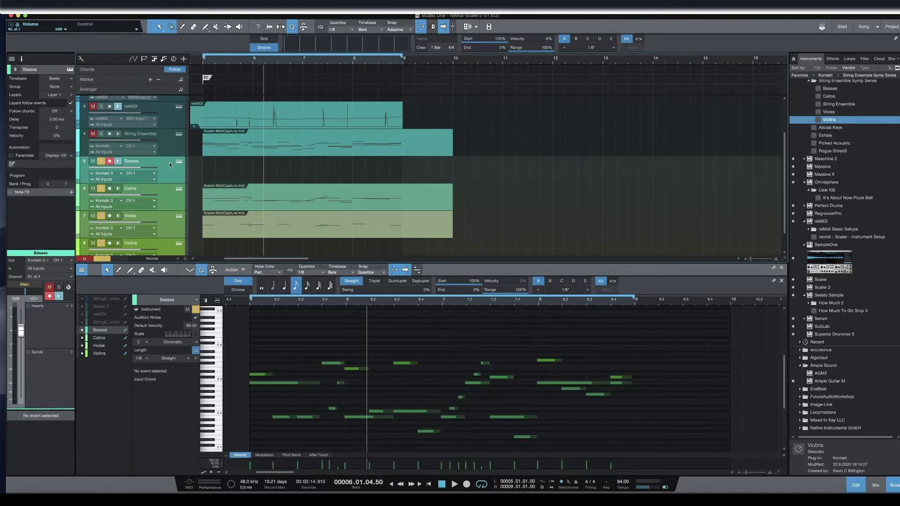
pyautogui.press('Delete')
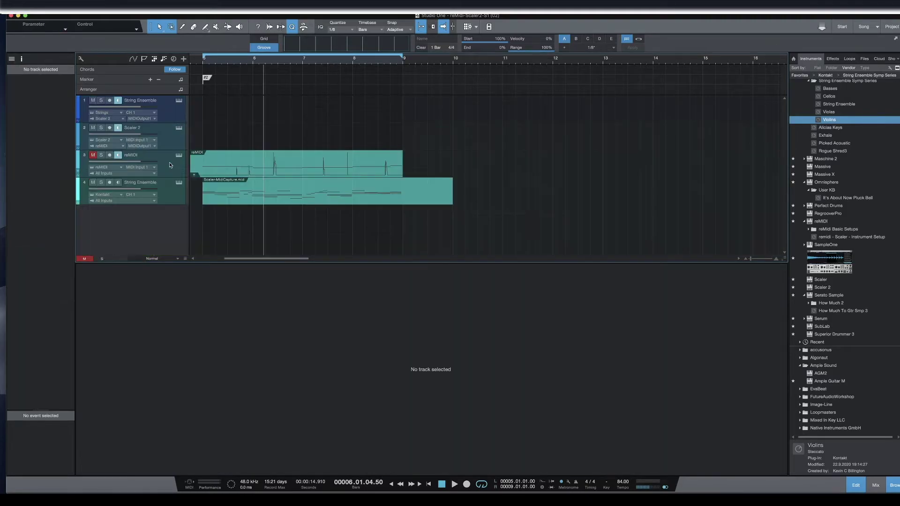
pyautogui.doubleClick(240, 190)
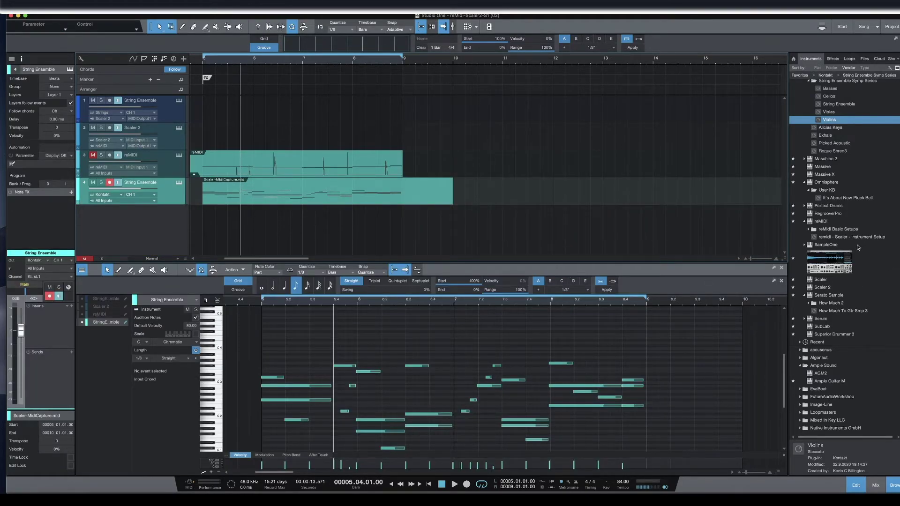
pyautogui.scroll(-3, 805, 292)
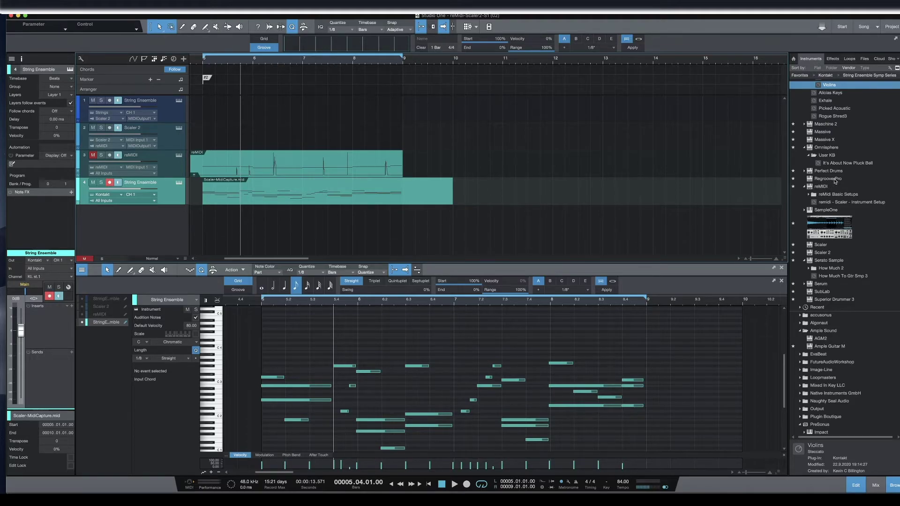
# - Create an Omnisphere track and load the Bells and Vibes patch In Memorium 1
pyautogui.moveTo(821, 148); pyautogui.dragTo(262, 230)
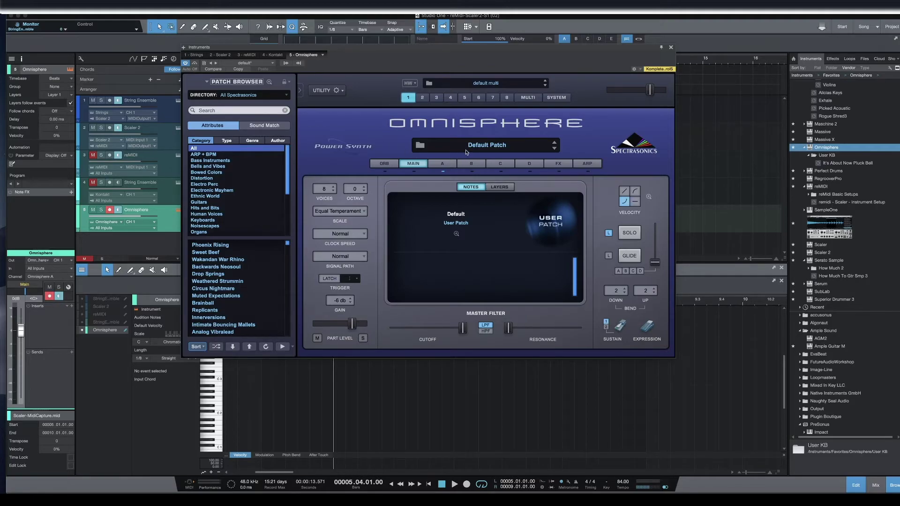
pyautogui.click(467, 149)
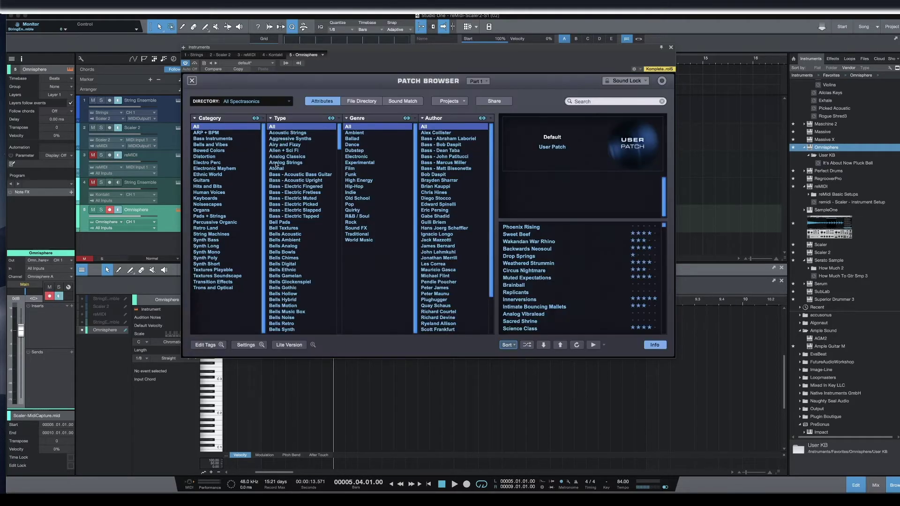
pyautogui.click(211, 145)
pyautogui.scroll(-3, 574, 275)
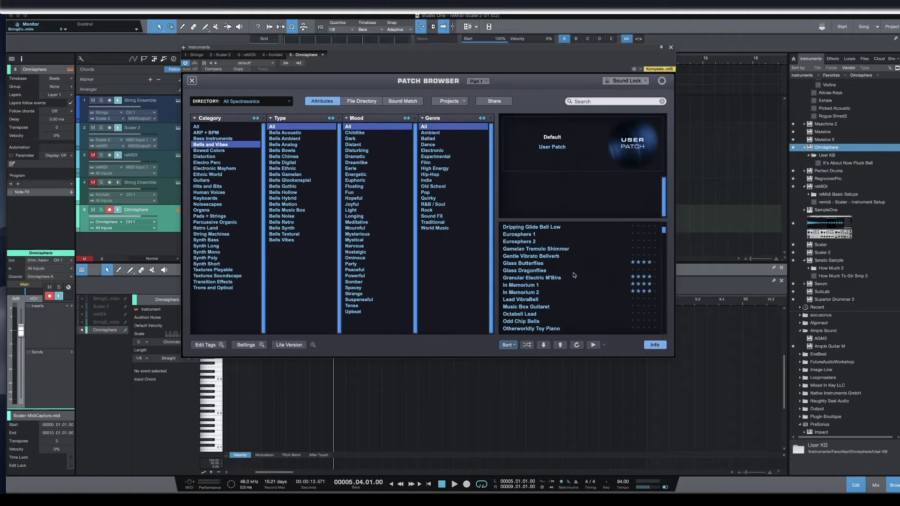
pyautogui.scroll(3, 574, 274)
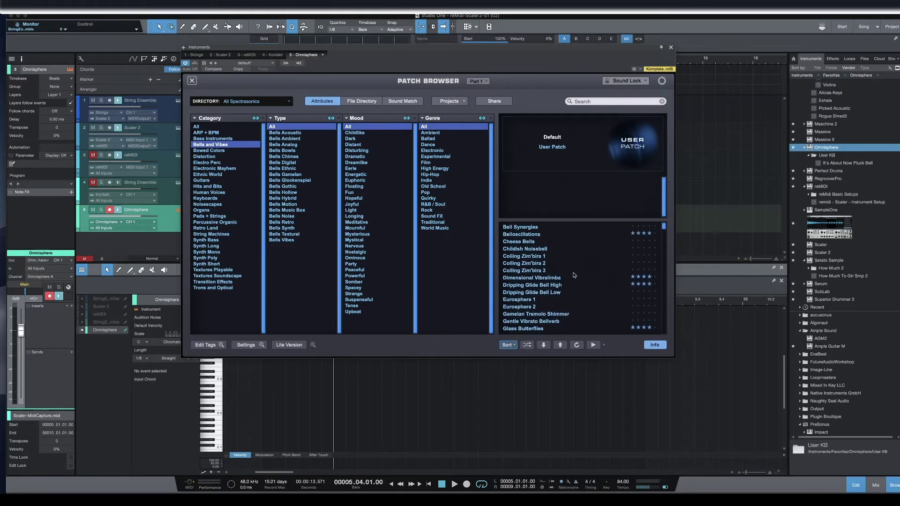
pyautogui.scroll(-3, 574, 275)
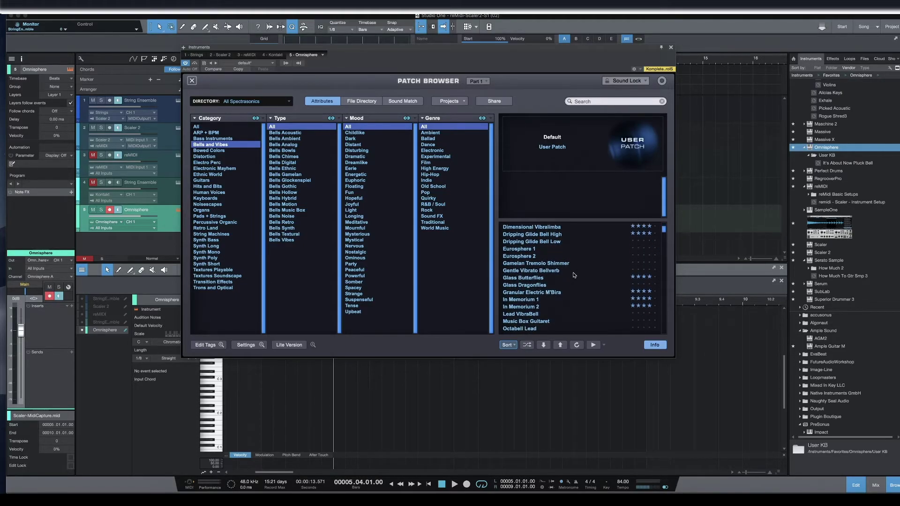
pyautogui.click(560, 277)
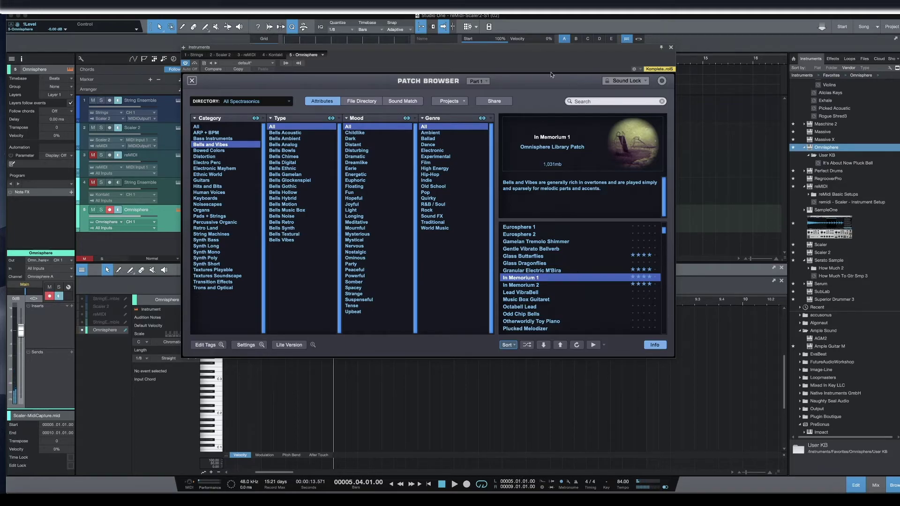
pyautogui.moveTo(532, 61); pyautogui.dragTo(767, 63)
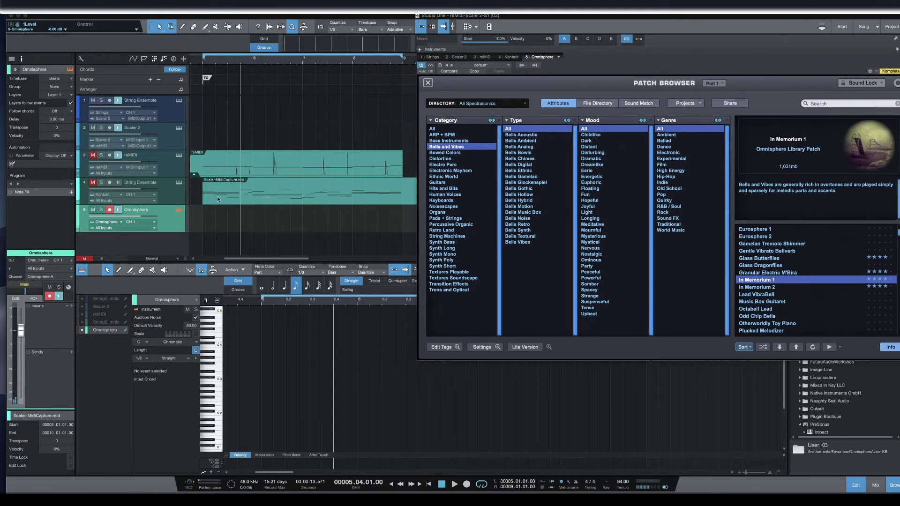
# - Copy the Scaler-MidiCapture part onto the Omnisphere track at bar 5 and play the bells
pyautogui.moveTo(224, 199); pyautogui.dragTo(223, 230)
pyautogui.moveTo(287, 204); pyautogui.dragTo(281, 217)
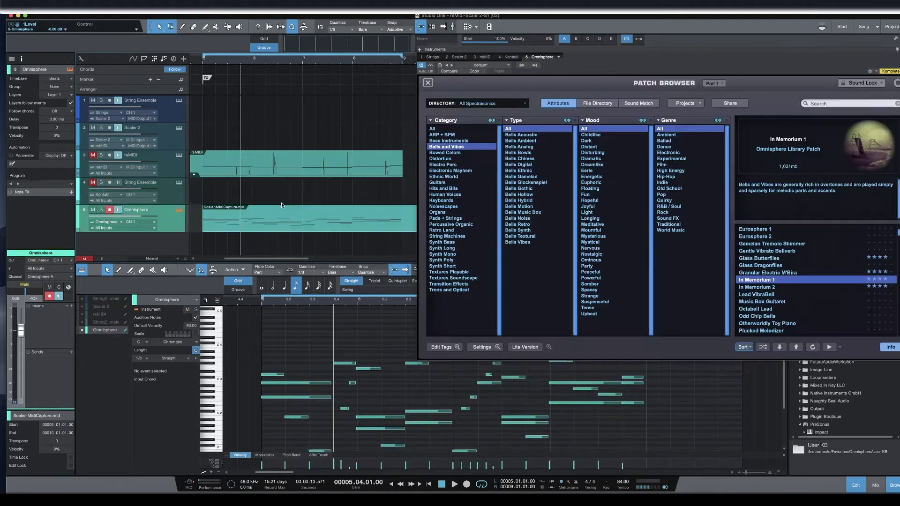
pyautogui.press('space')
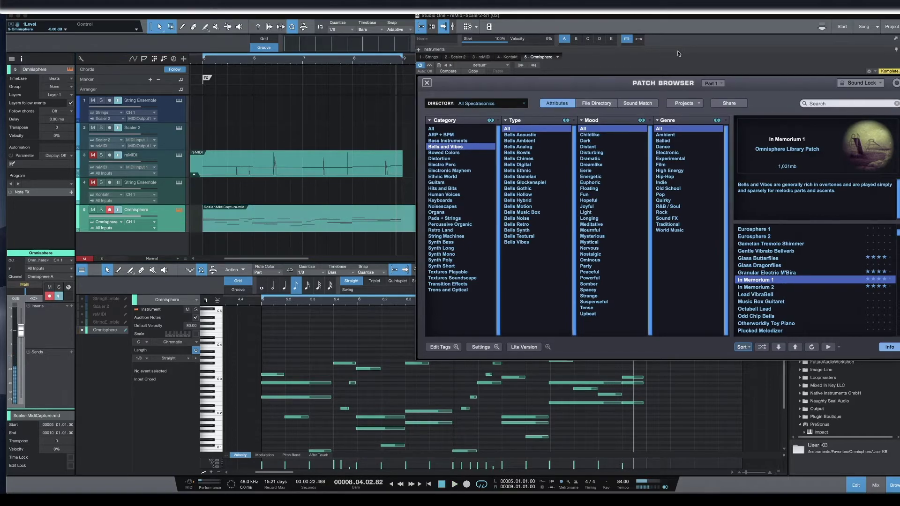
# - Insert the HalfTime effect on the Omnisphere track
pyautogui.click(834, 59)
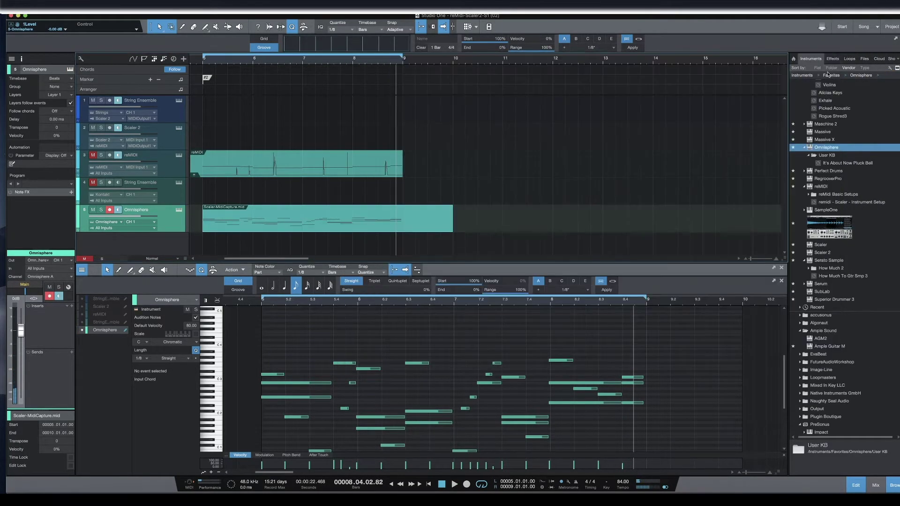
pyautogui.click(833, 59)
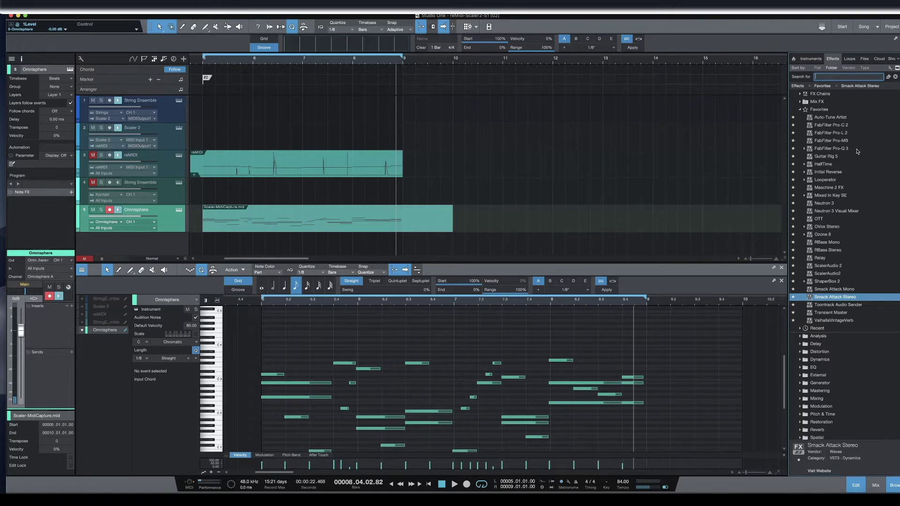
pyautogui.moveTo(829, 167); pyautogui.dragTo(41, 324)
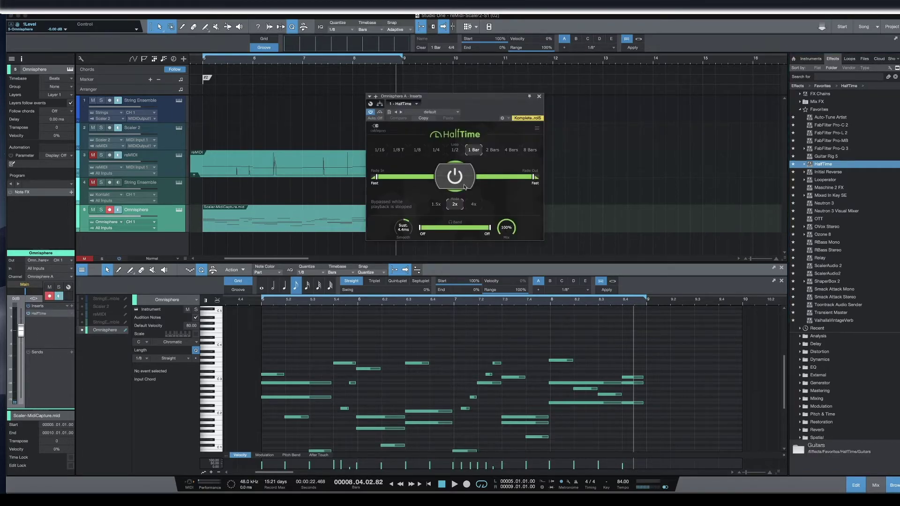
# - Transpose every note in the bells part up one octave and play from bar 5
pyautogui.moveTo(652, 454); pyautogui.dragTo(364, 451)
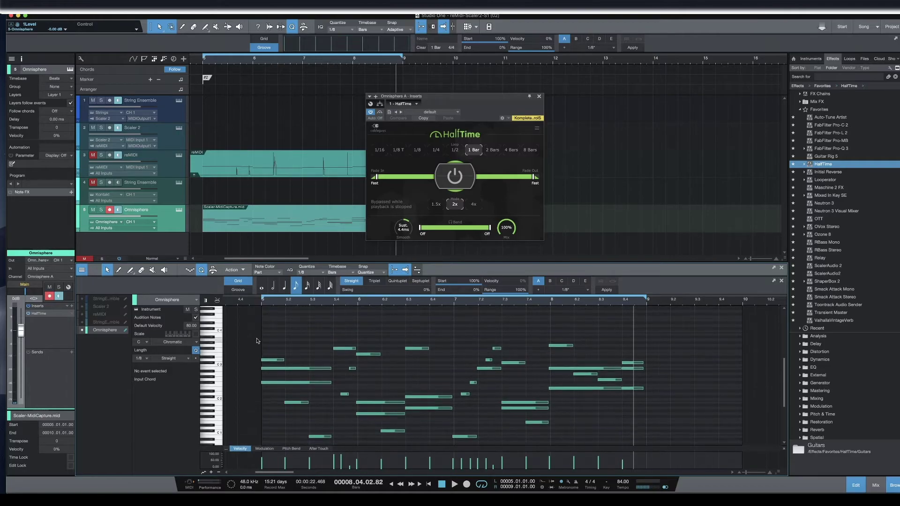
pyautogui.moveTo(255, 329); pyautogui.dragTo(310, 395)
pyautogui.hotkey('ctrl', 'a')
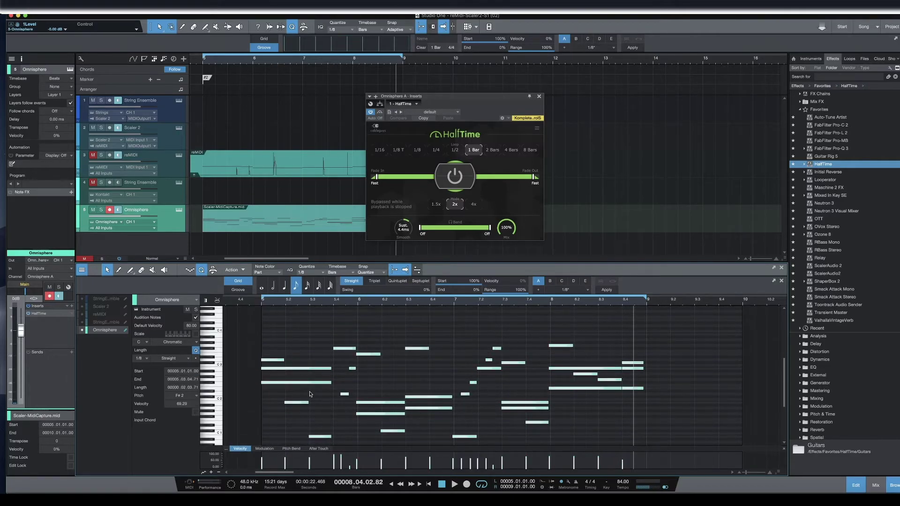
pyautogui.hotkey('shift', 'Up')
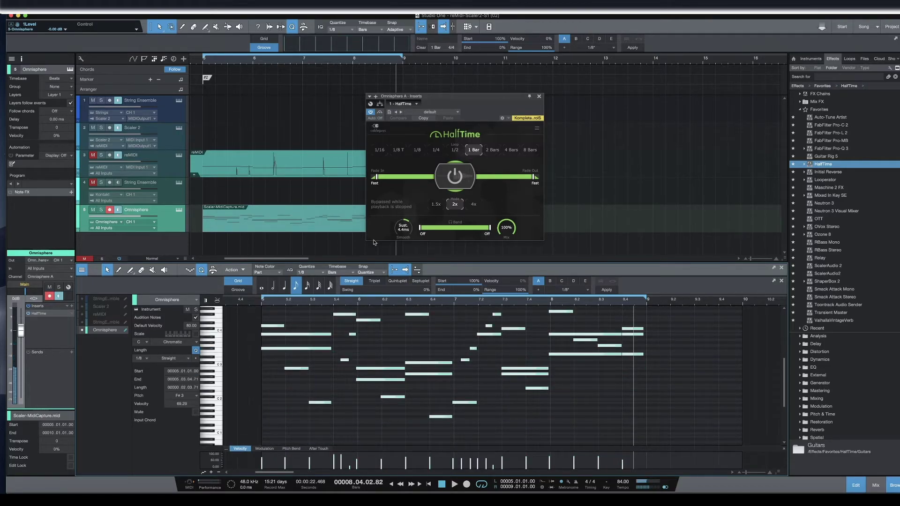
pyautogui.press('space')
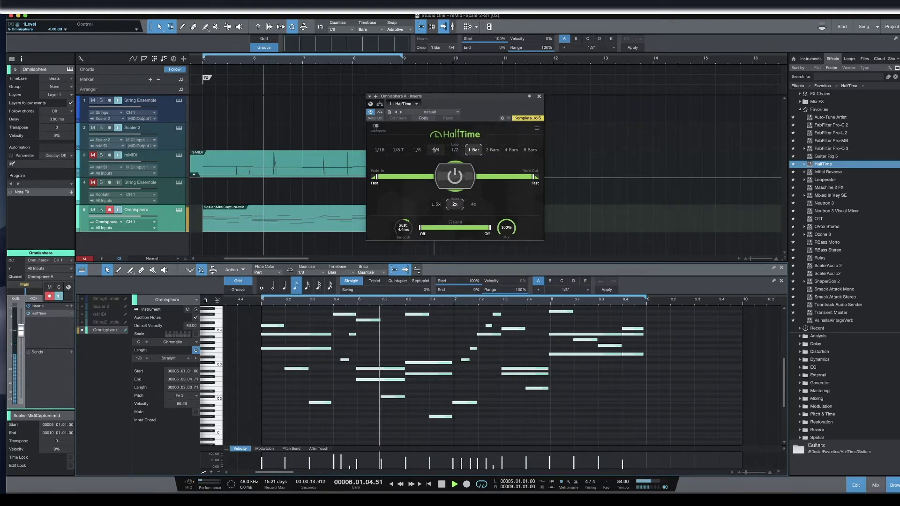
# - Set the HalfTime length to 1/4, replay from bar 5, then stop near bar 8
pyautogui.click(436, 150)
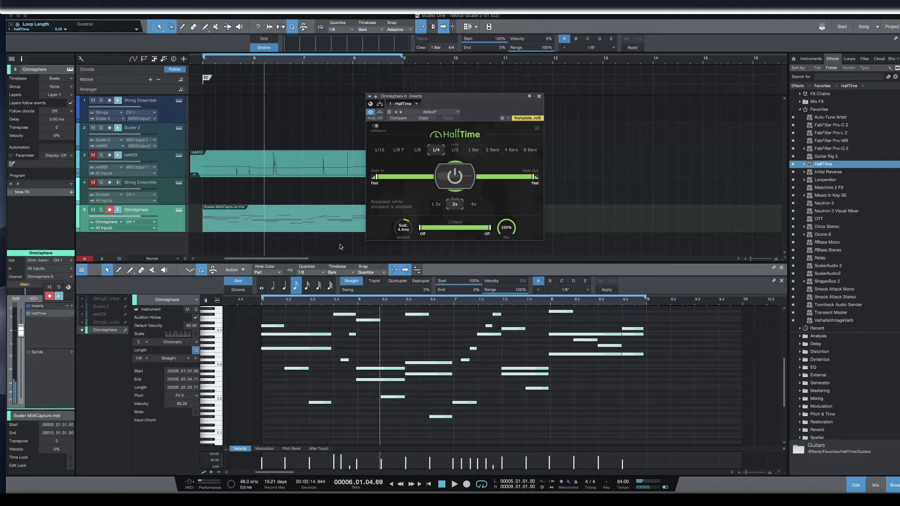
pyautogui.press('space')
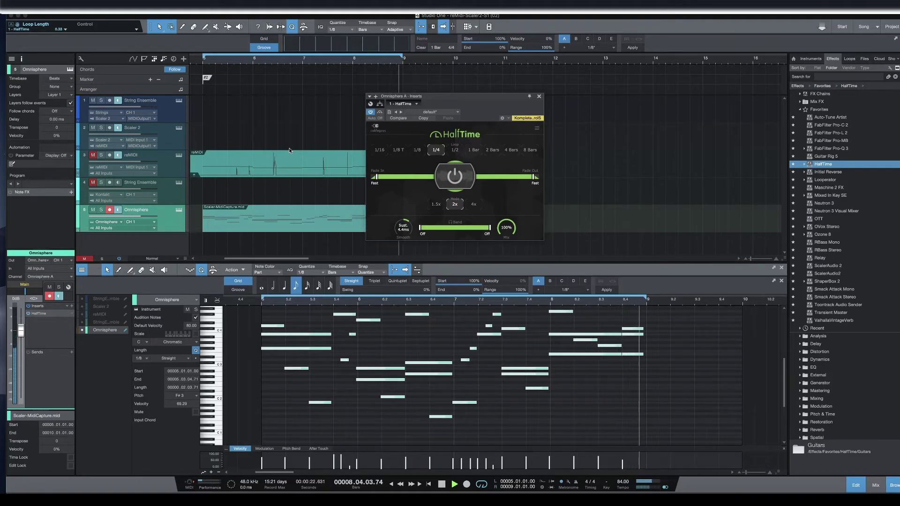
pyautogui.press('space')
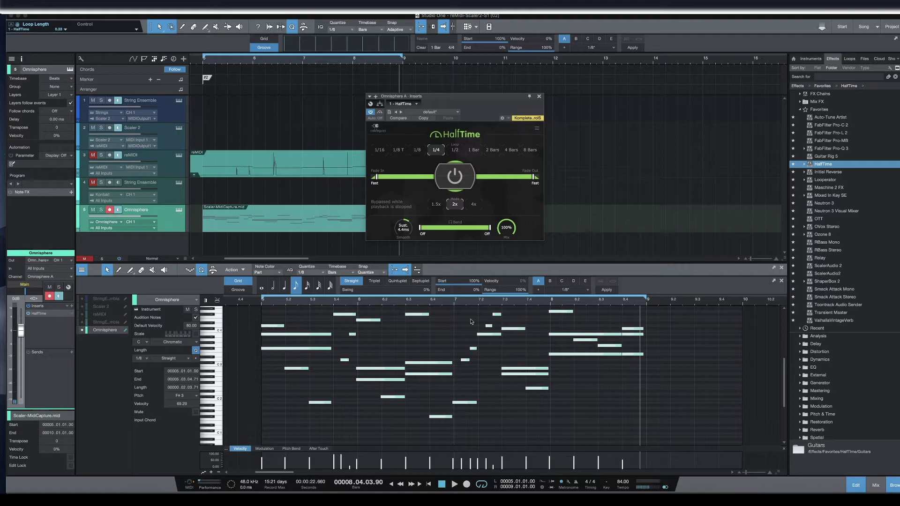
pyautogui.scroll(2, 495, 378)
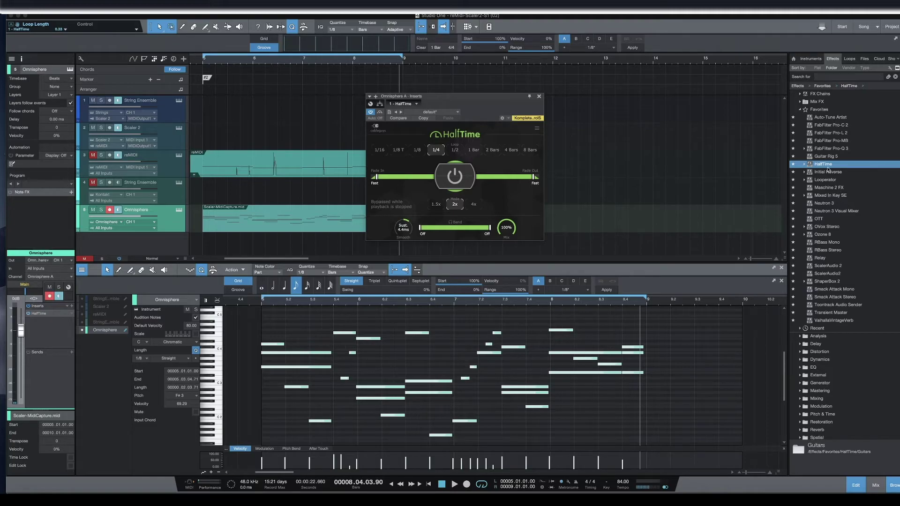
# - Add Initial Reverse after HalfTime on the Omnisphere track and play the reversed bells
pyautogui.moveTo(828, 172); pyautogui.dragTo(47, 328)
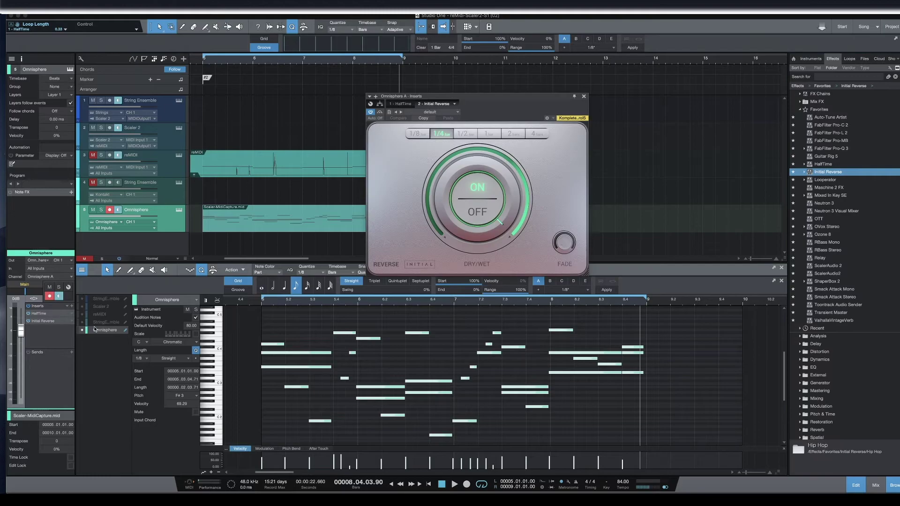
pyautogui.moveTo(490, 97); pyautogui.dragTo(328, 120)
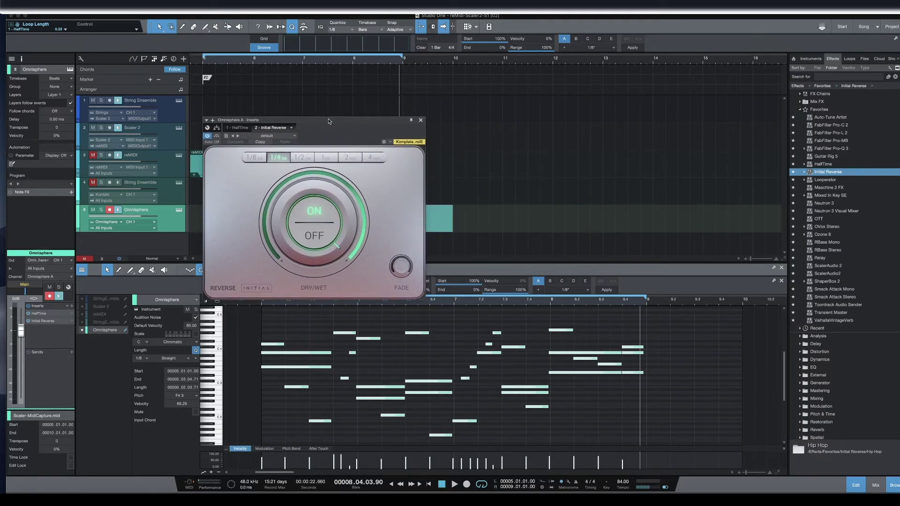
pyautogui.press('space')
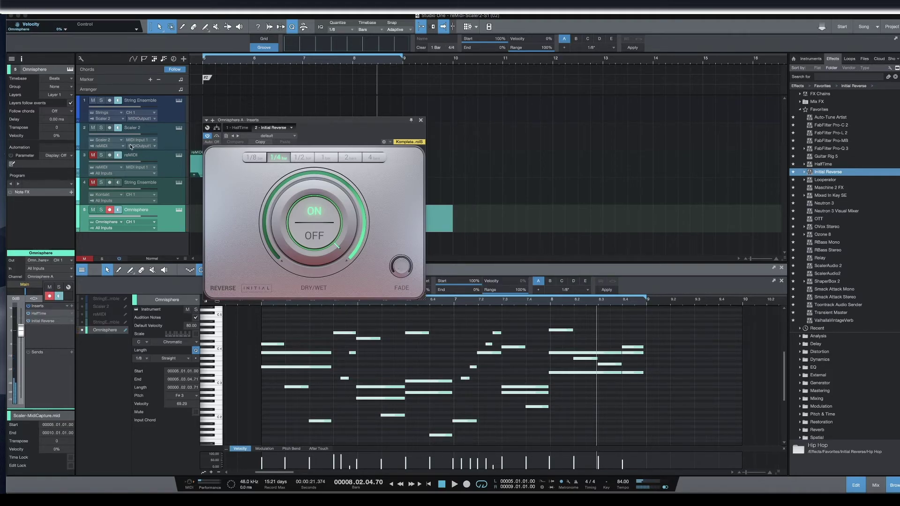
# - Close the Omnisphere effects window, mute the Omnisphere bells track and unmute reMIDI
pyautogui.click(421, 120)
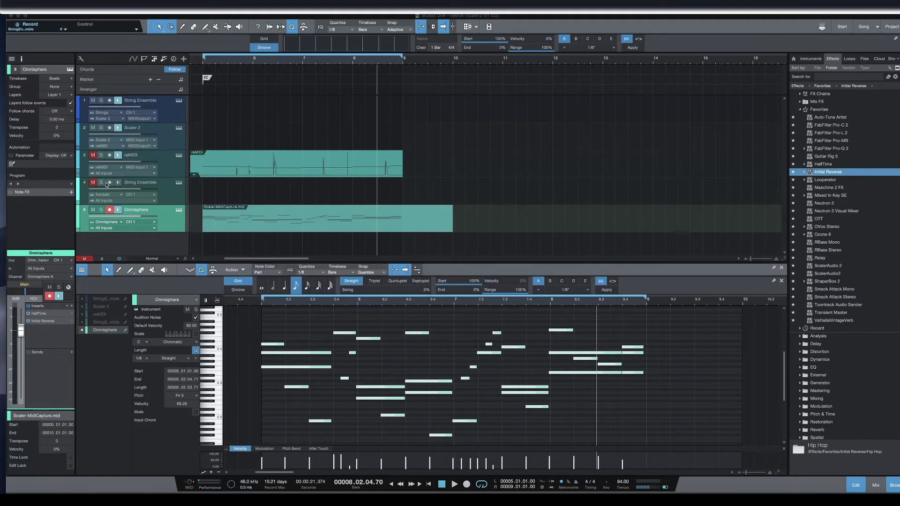
pyautogui.click(93, 210)
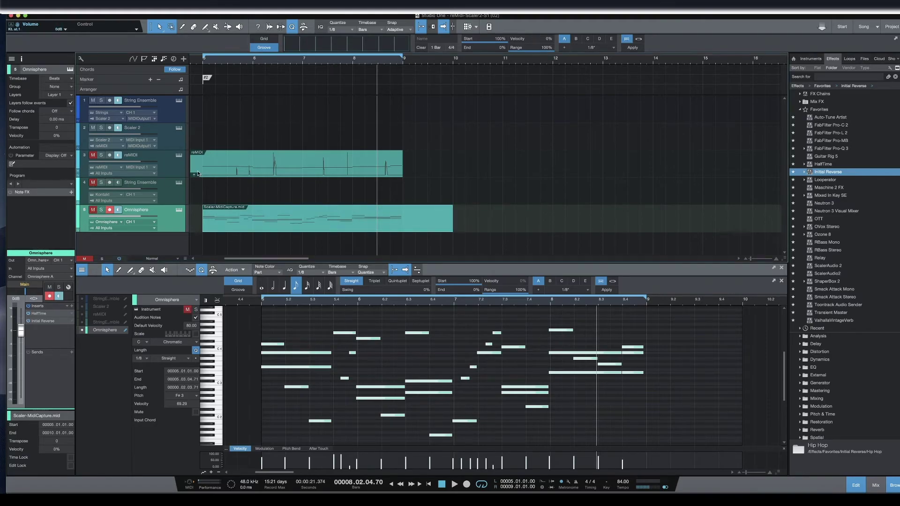
pyautogui.click(89, 155)
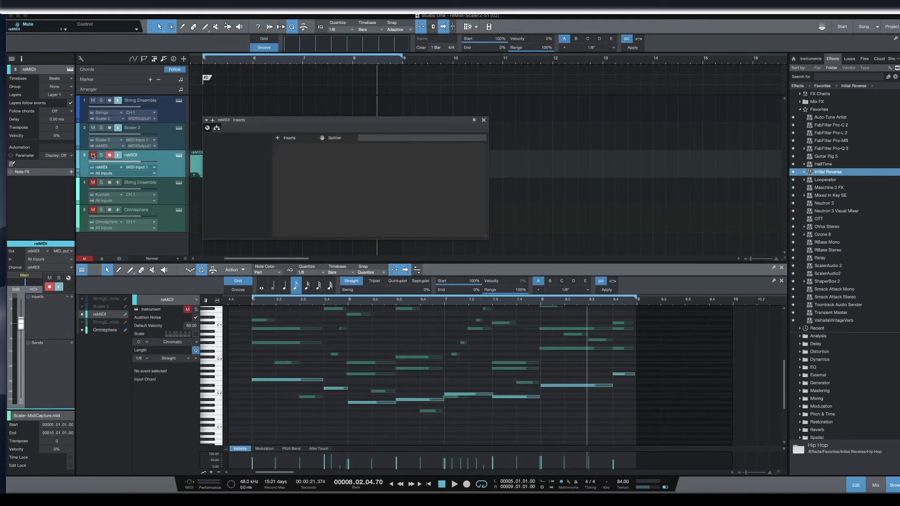
pyautogui.click(92, 155)
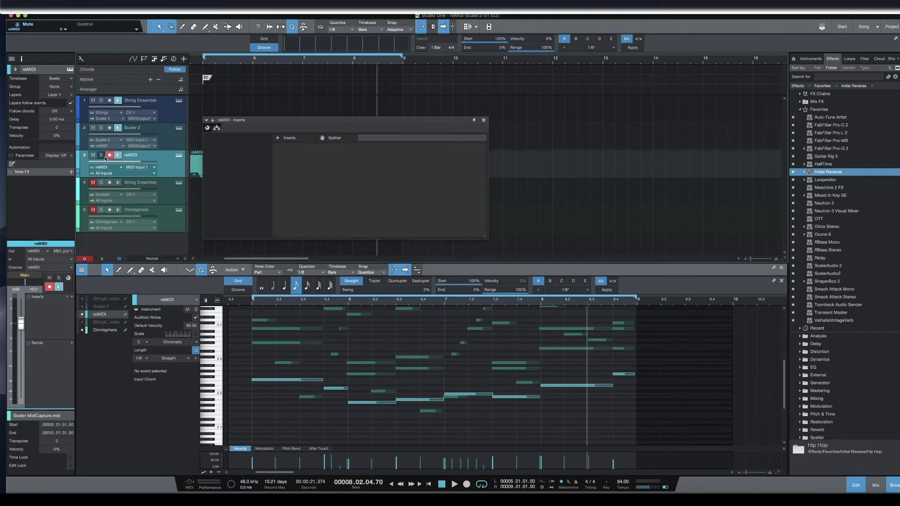
pyautogui.click(171, 159)
# - Bring up the reMIDI and Scaler 2 instrument windows from tracks 3 and 2
pyautogui.click(179, 138)
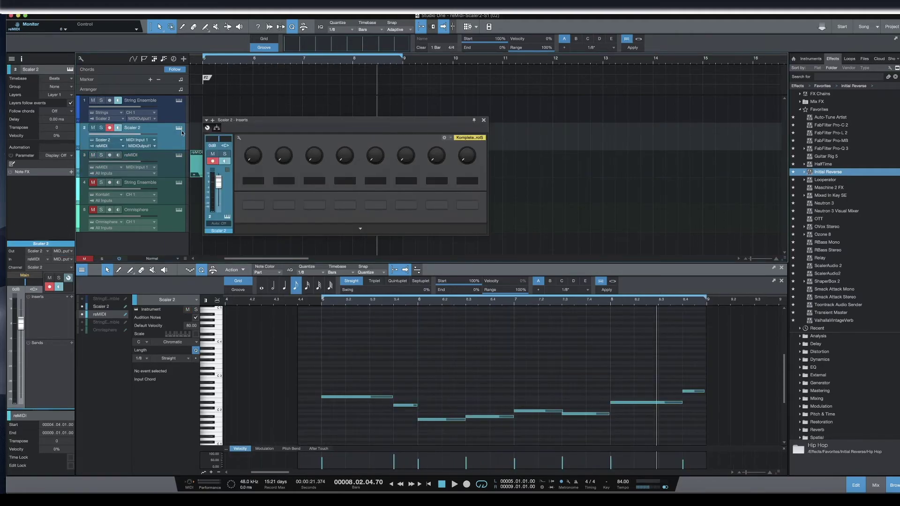
pyautogui.click(178, 155)
pyautogui.click(179, 128)
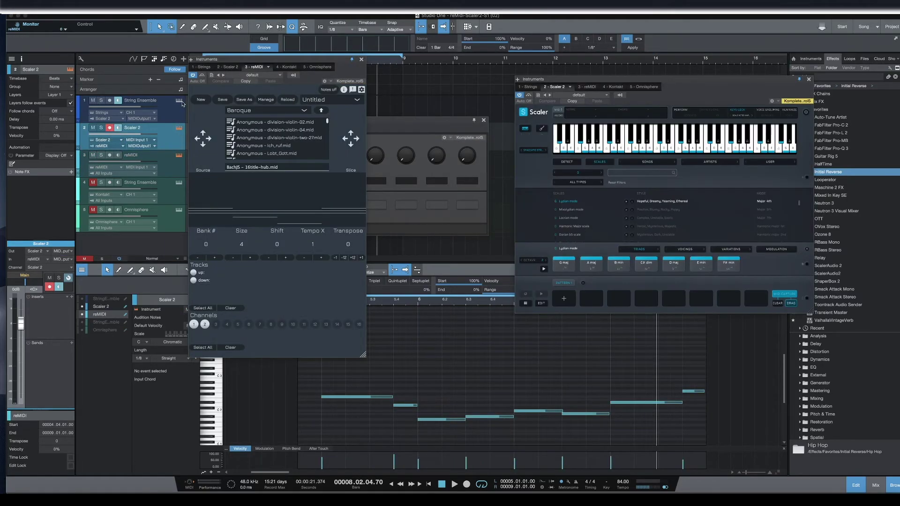
# - Open the Kontakt String Ensemble window and arrange reMIDI, Scaler 2 and String Ensemble in a row
pyautogui.click(179, 100)
pyautogui.moveTo(581, 83); pyautogui.dragTo(435, 64)
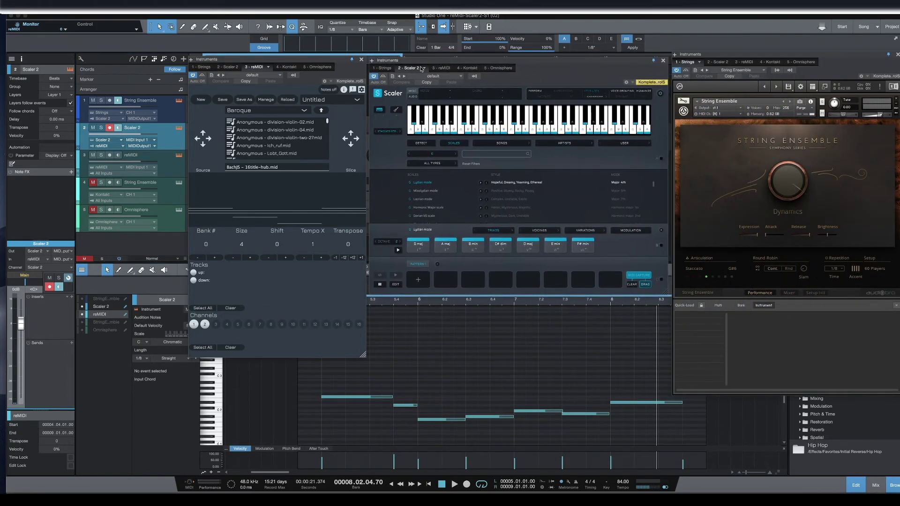
pyautogui.moveTo(330, 62)
pyautogui.mouseDown()
pyautogui.moveTo(313, 63)
pyautogui.moveTo(321, 63)
pyautogui.mouseUp()
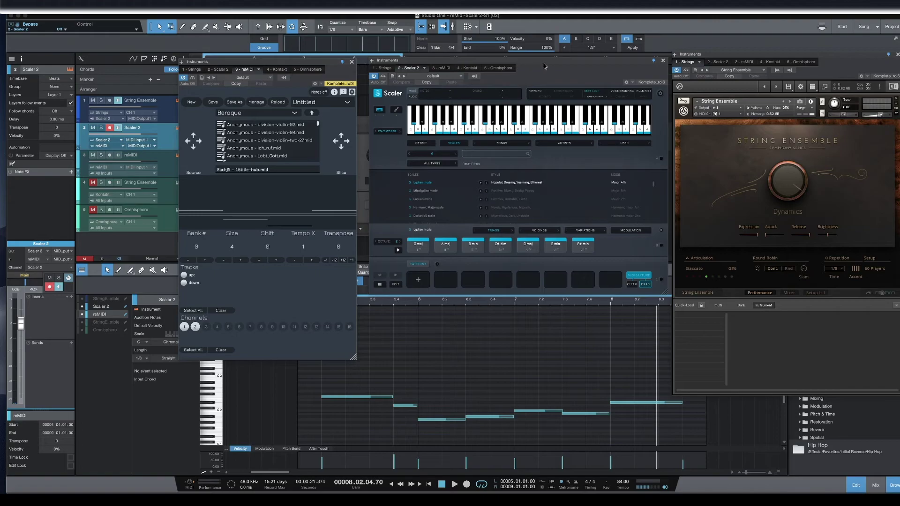
pyautogui.moveTo(544, 67); pyautogui.dragTo(512, 66)
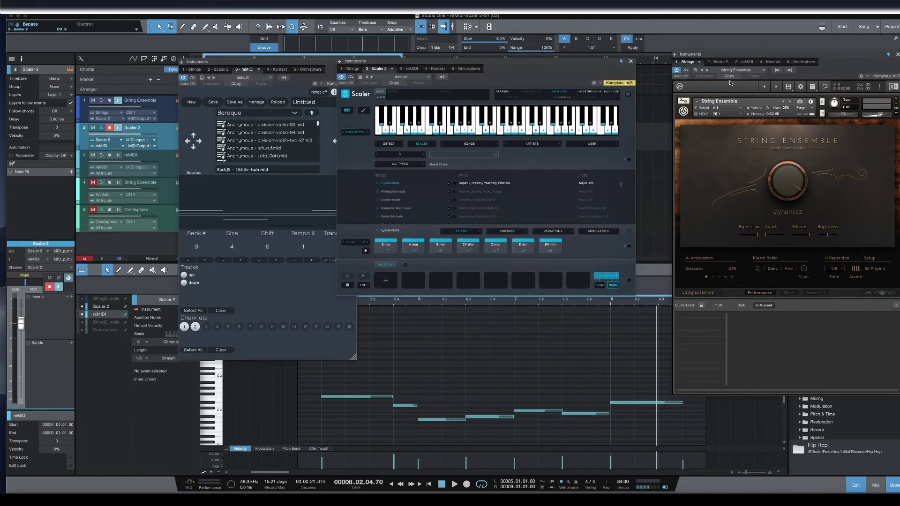
pyautogui.moveTo(756, 56); pyautogui.dragTo(717, 56)
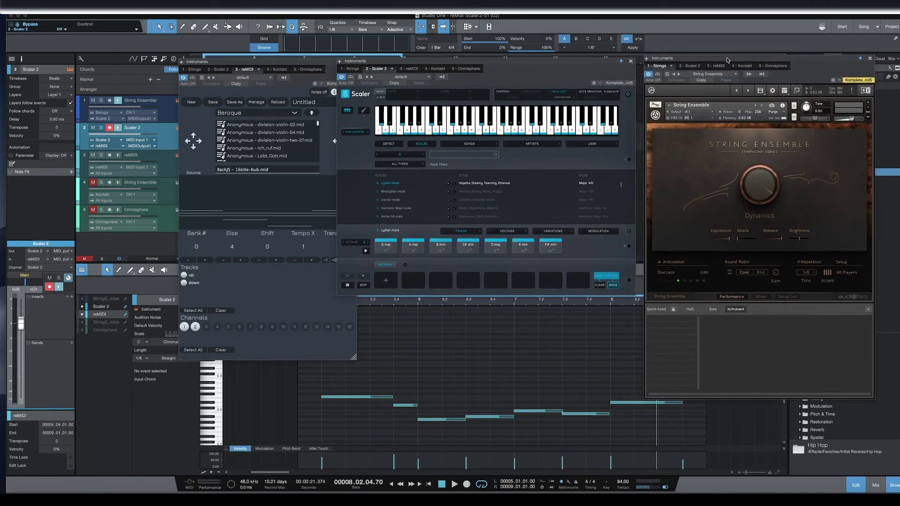
pyautogui.moveTo(728, 60); pyautogui.dragTo(725, 59)
pyautogui.moveTo(262, 62); pyautogui.dragTo(226, 64)
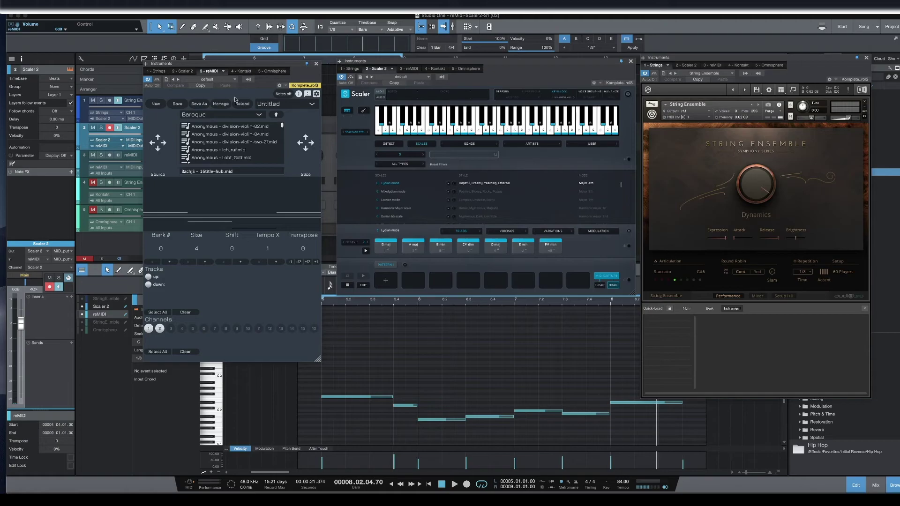
pyautogui.moveTo(260, 63); pyautogui.dragTo(280, 64)
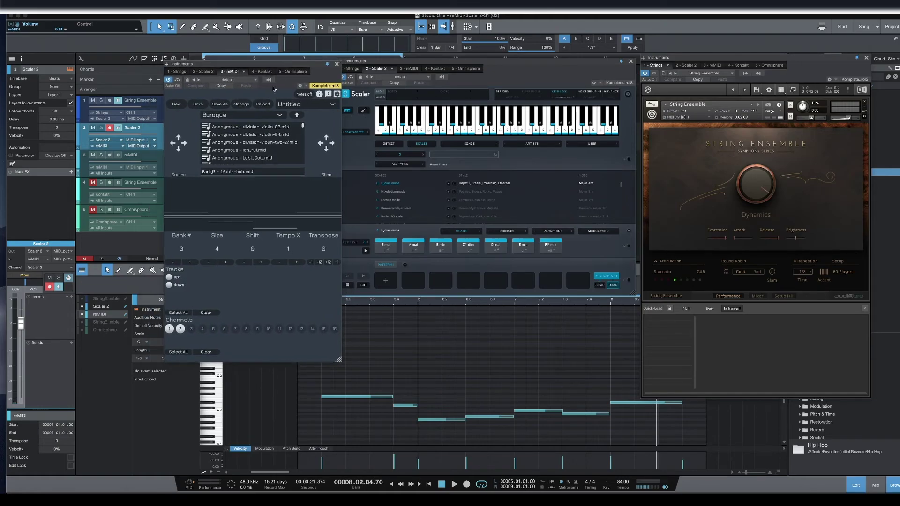
# - Arm the reMIDI track and turn on monitoring for the String Ensemble track
pyautogui.click(146, 133)
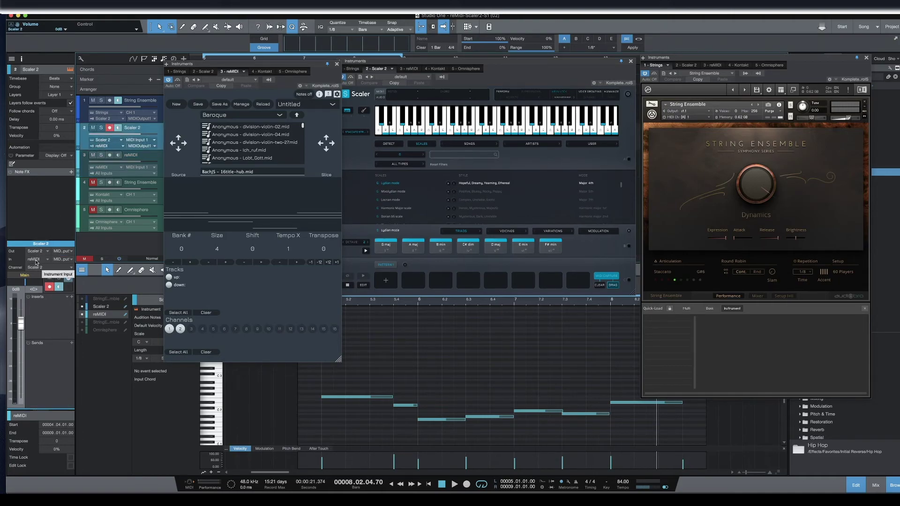
pyautogui.click(158, 108)
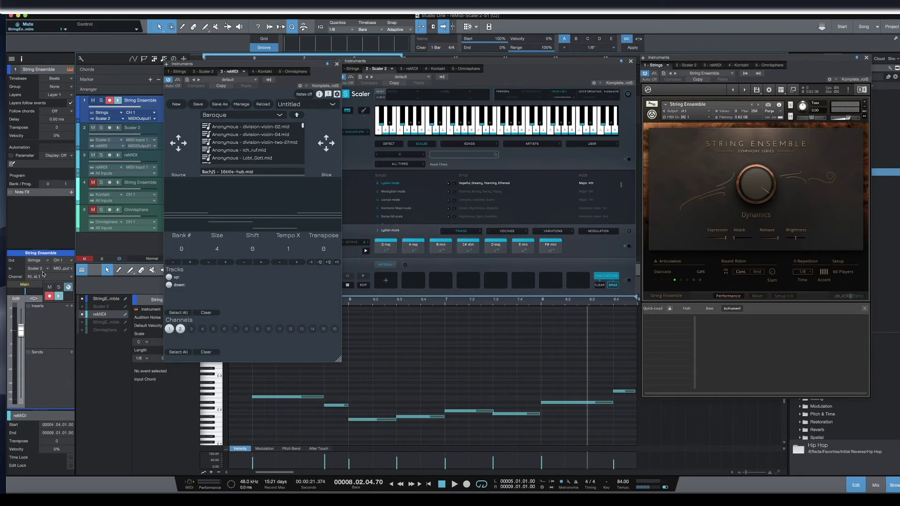
pyautogui.click(149, 159)
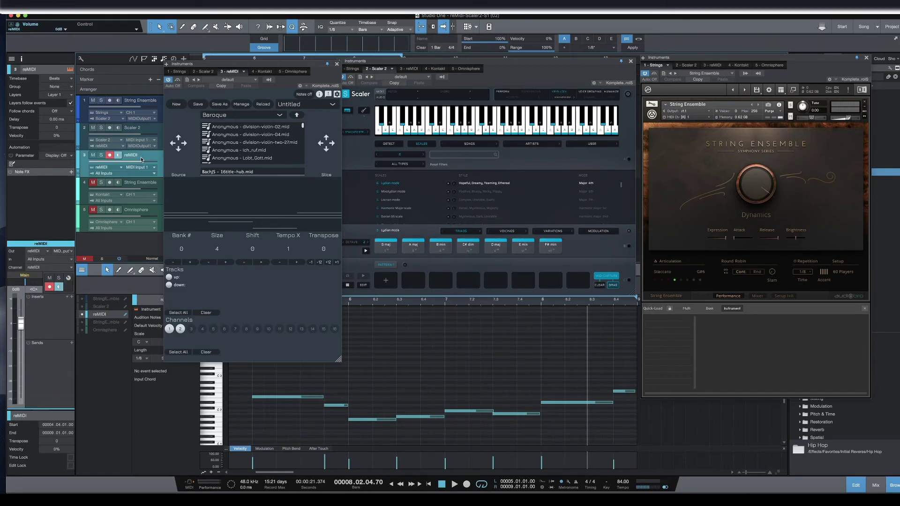
pyautogui.click(118, 101)
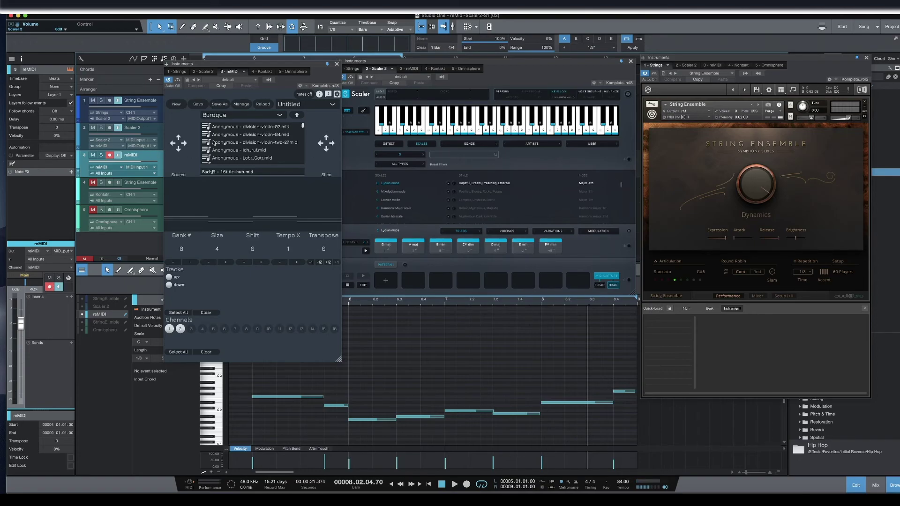
# - Choose Factory MIDI > Hymn > Anonymous - ellacombe.mid in reMIDI's file browser
pyautogui.click(230, 116)
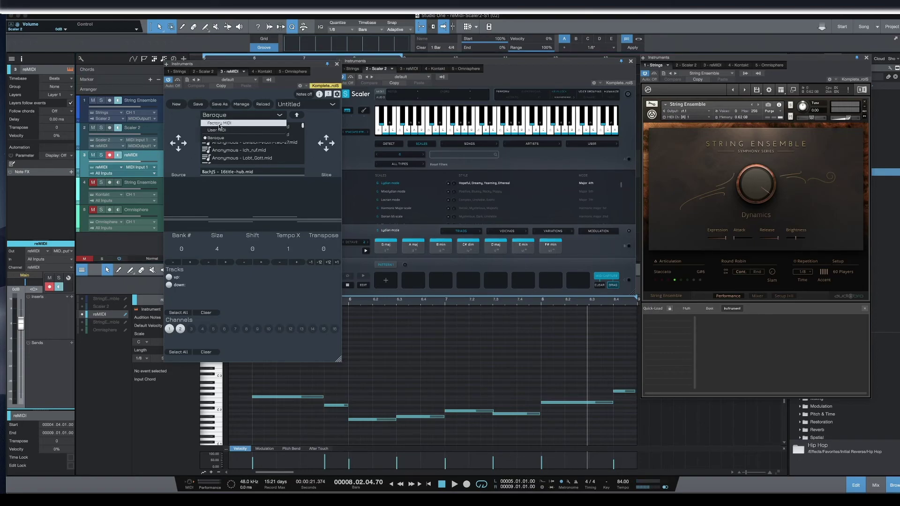
pyautogui.click(220, 126)
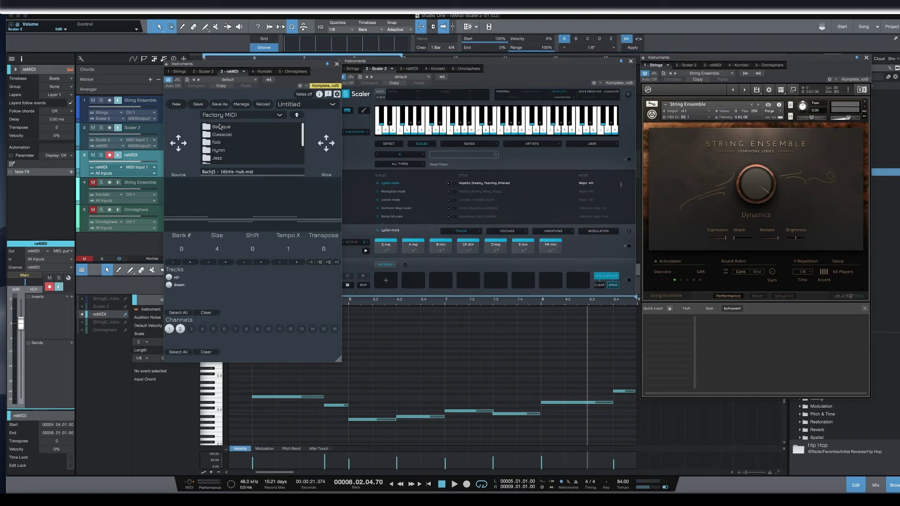
pyautogui.click(219, 150)
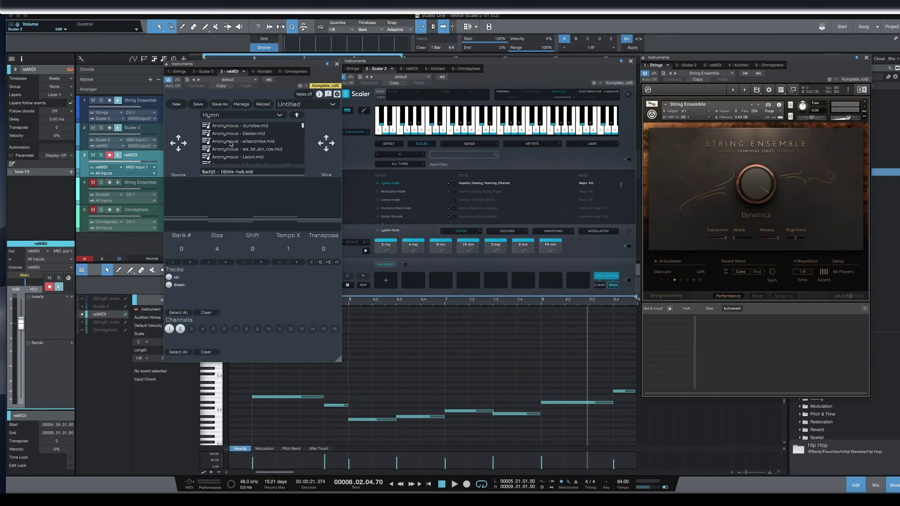
pyautogui.click(231, 143)
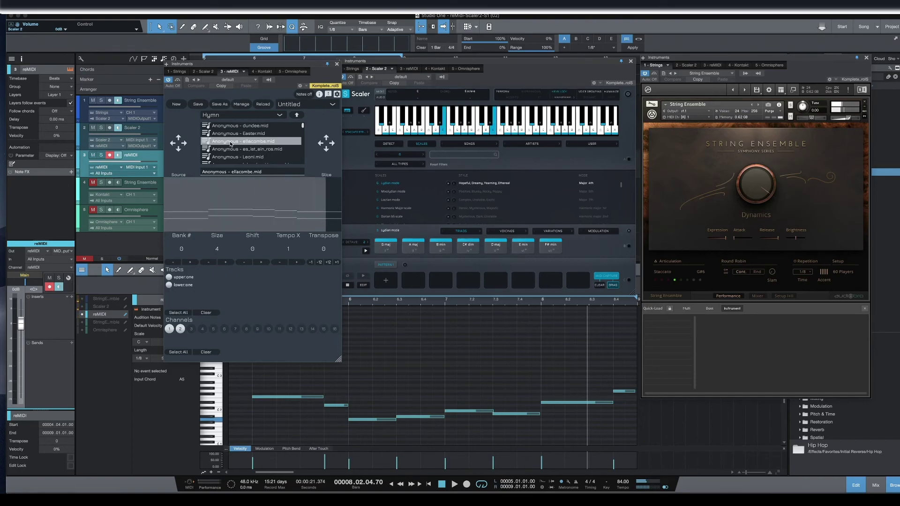
pyautogui.scroll(-1, 231, 143)
pyautogui.moveTo(310, 67); pyautogui.dragTo(297, 93)
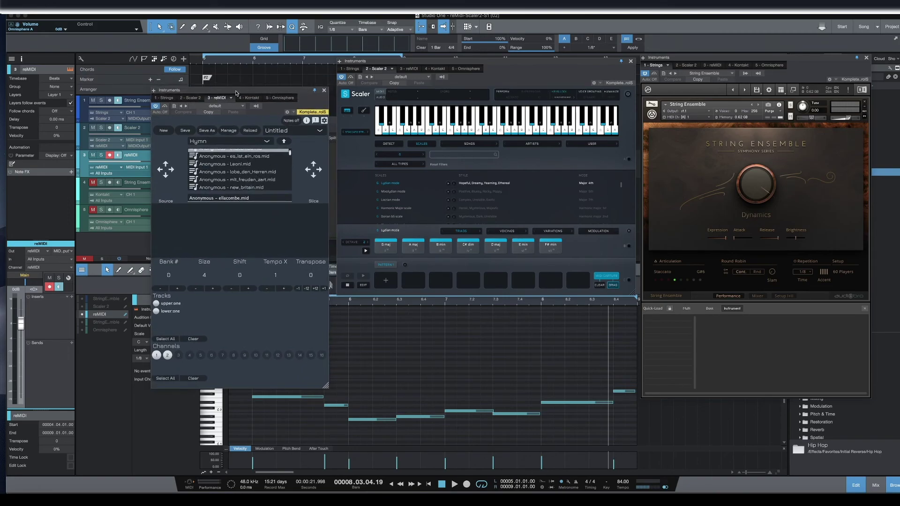
# - Drag the reMIDI window up by its title bar to sit higher beside Scaler 2
pyautogui.moveTo(236, 93); pyautogui.dragTo(235, 75)
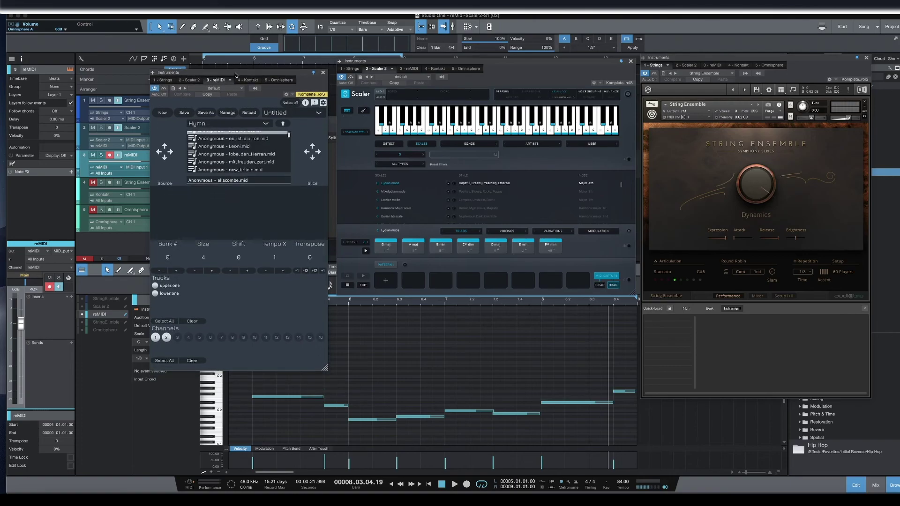
pyautogui.moveTo(236, 75); pyautogui.dragTo(236, 72)
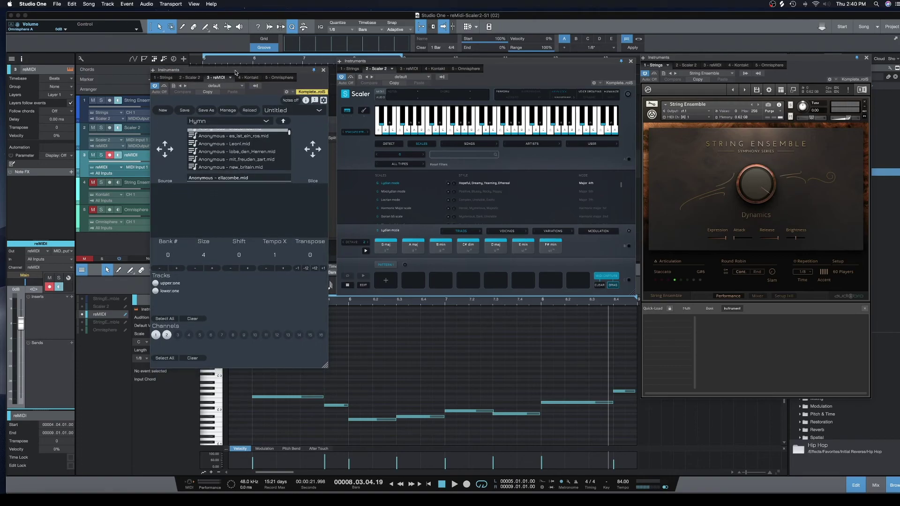